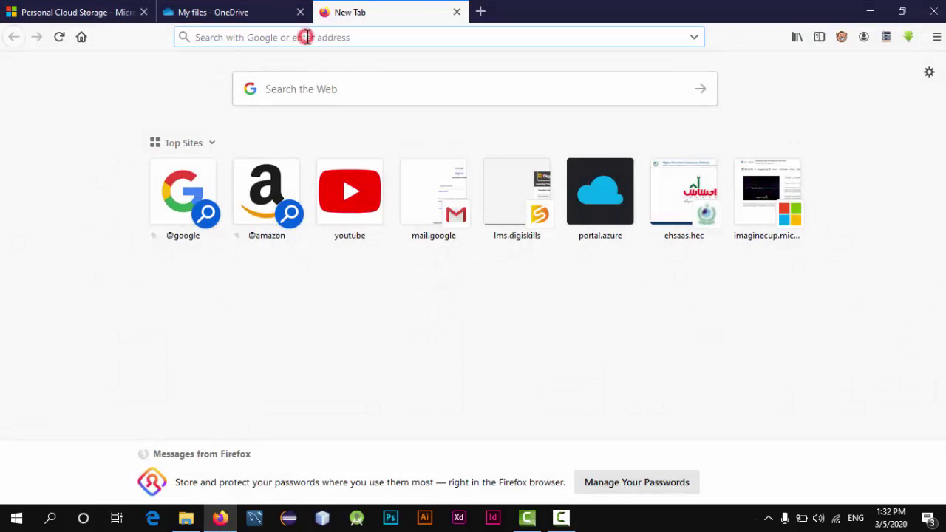
# Load portal.azure.com in Firefox to reach the Microsoft account sign-in picker.
pyautogui.write('porta')
pyautogui.press('End')
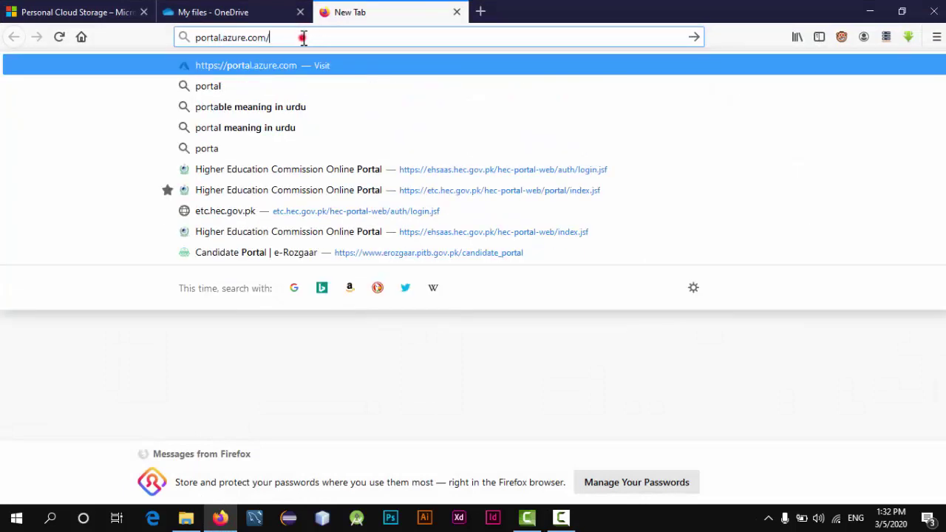
pyautogui.moveTo(288, 36); pyautogui.dragTo(195, 37)
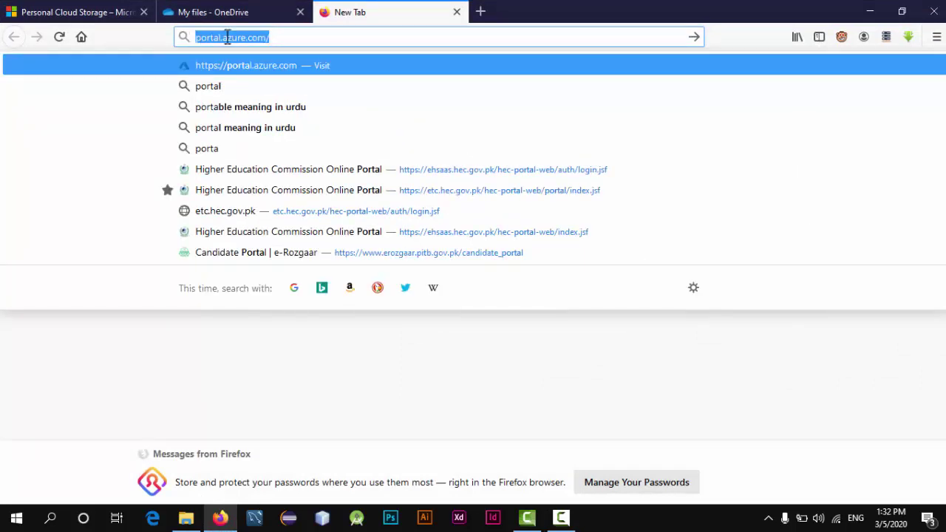
pyautogui.click(283, 36)
pyautogui.press('Return')
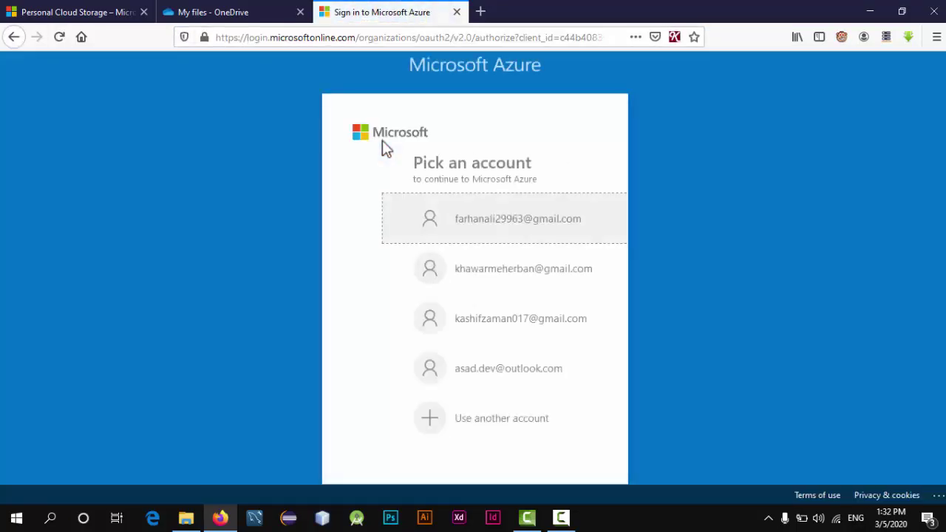
# Sign in with the chosen account's password and decline saving the login in Firefox.
pyautogui.click(433, 275)
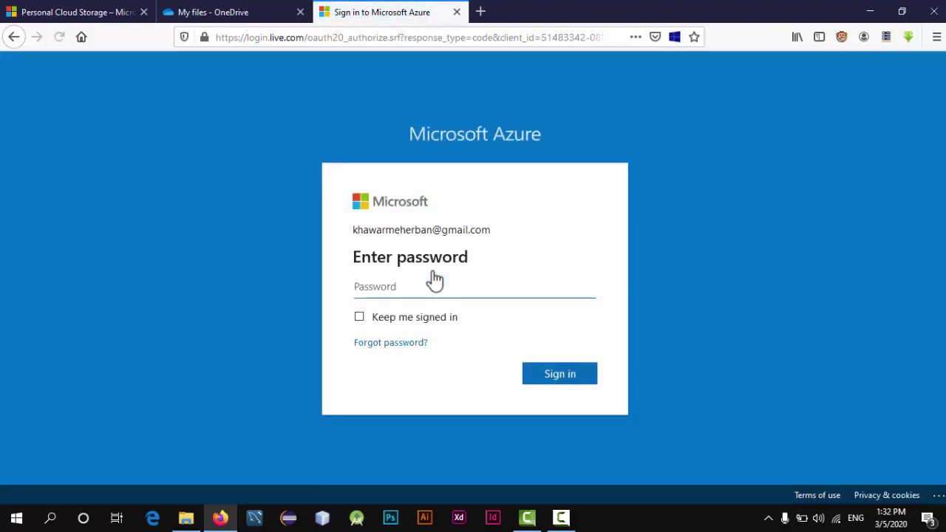
pyautogui.click(387, 286)
pyautogui.write('•••')
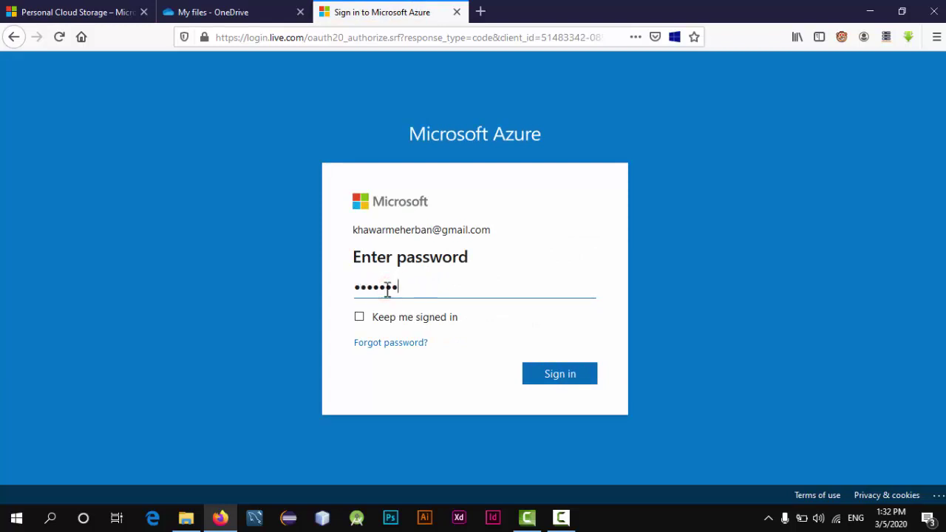
pyautogui.write('•••••••')
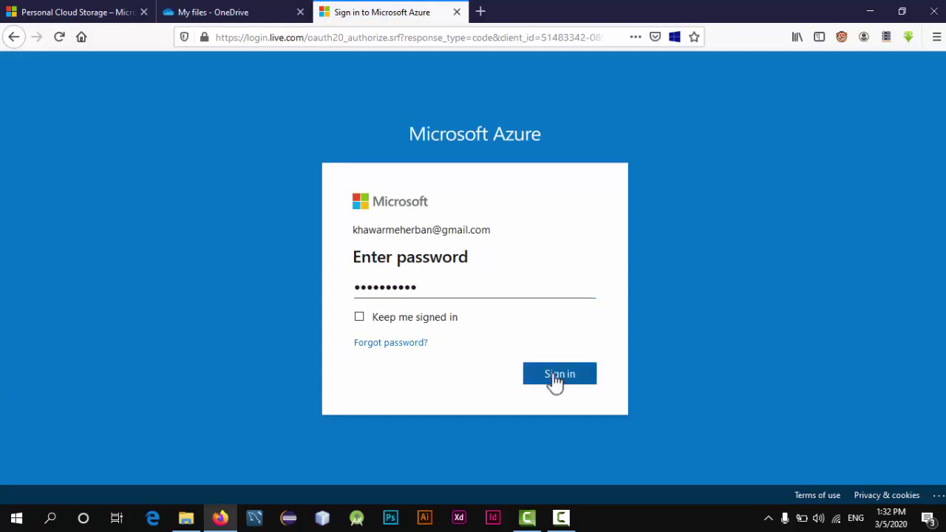
pyautogui.click(554, 374)
pyautogui.click(382, 148)
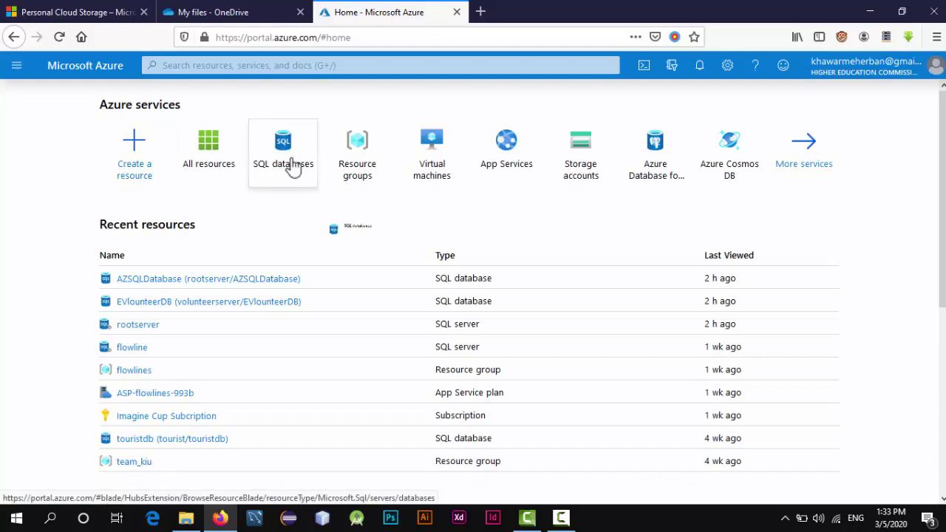
# Start a new SQL Database from the portal menu's SQL databases Create option.
pyautogui.moveTo(293, 167)
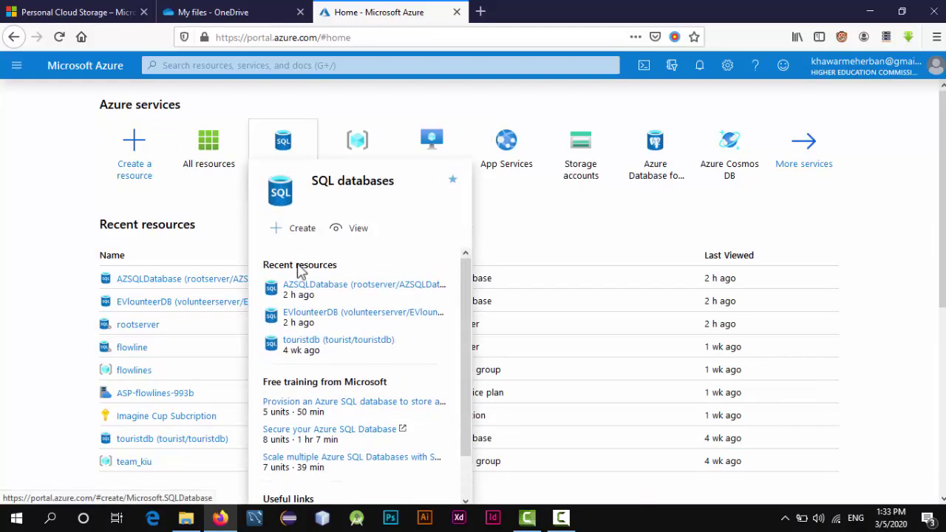
pyautogui.click(17, 67)
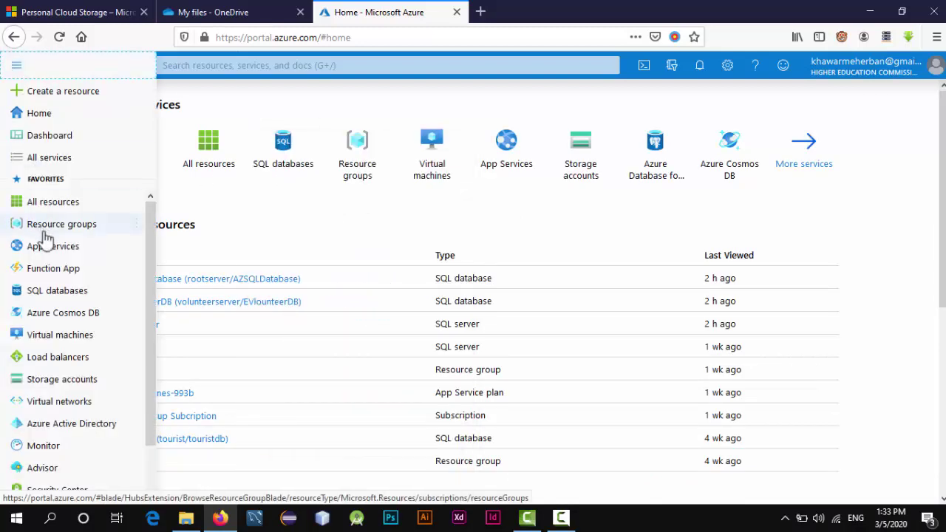
pyautogui.moveTo(80, 291)
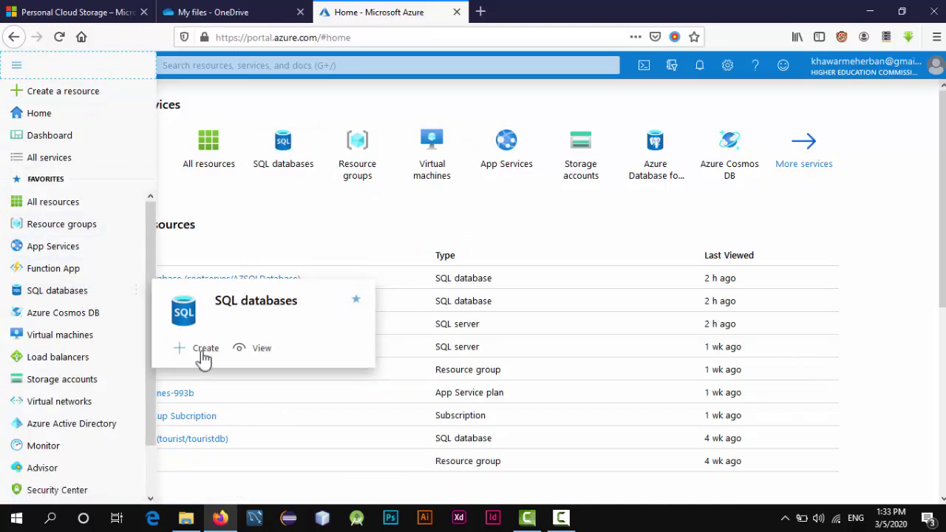
pyautogui.click(403, 235)
pyautogui.click(132, 158)
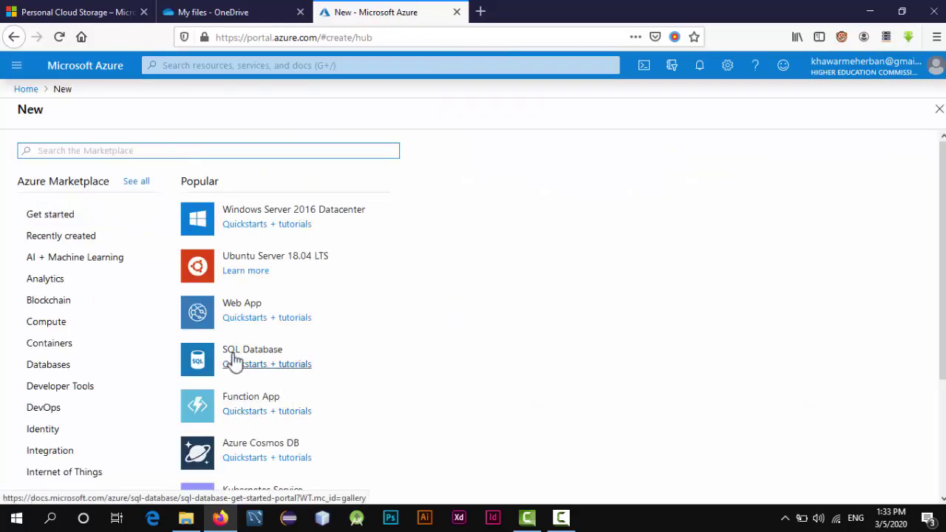
pyautogui.click(246, 356)
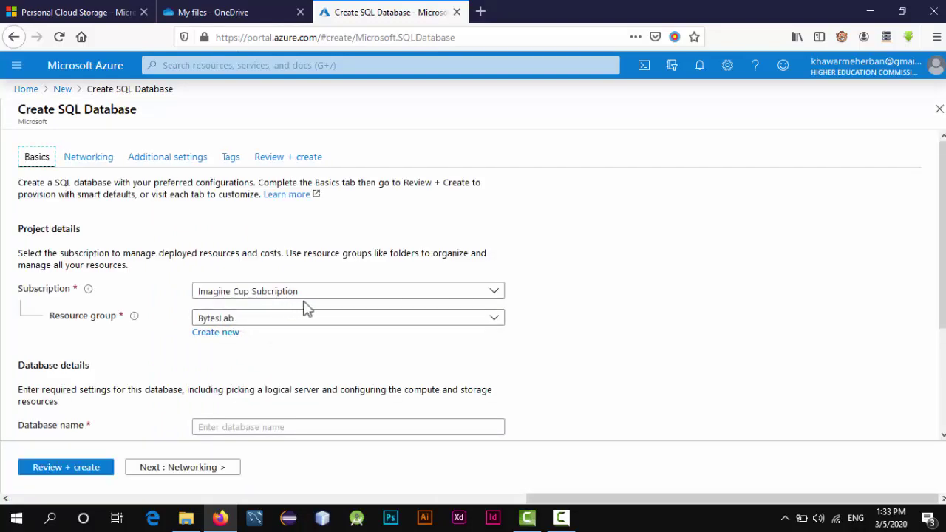
# Create a new resource group named myresource.
pyautogui.click(456, 317)
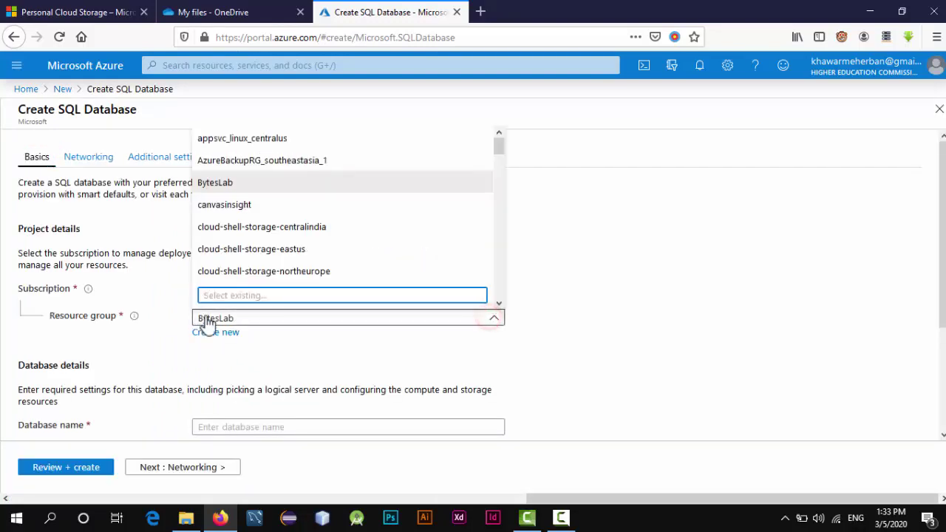
pyautogui.click(225, 333)
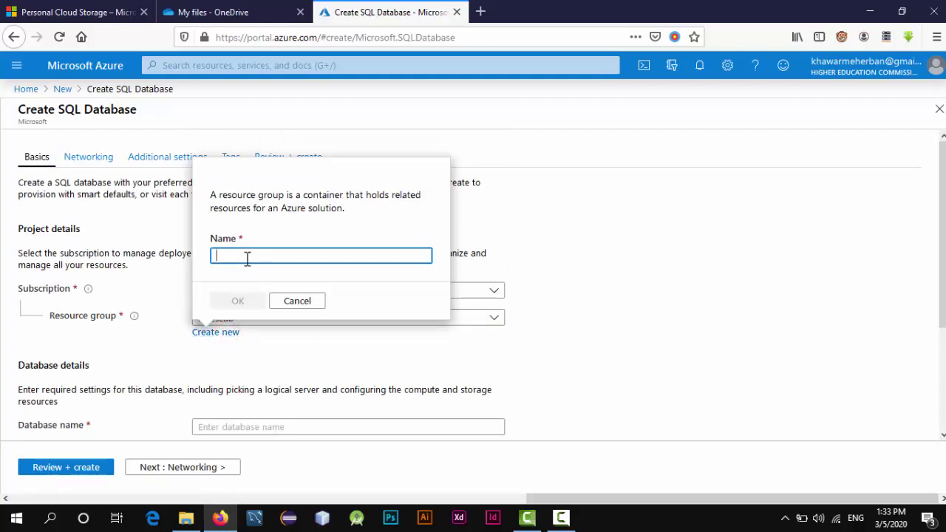
pyautogui.write('myresour')
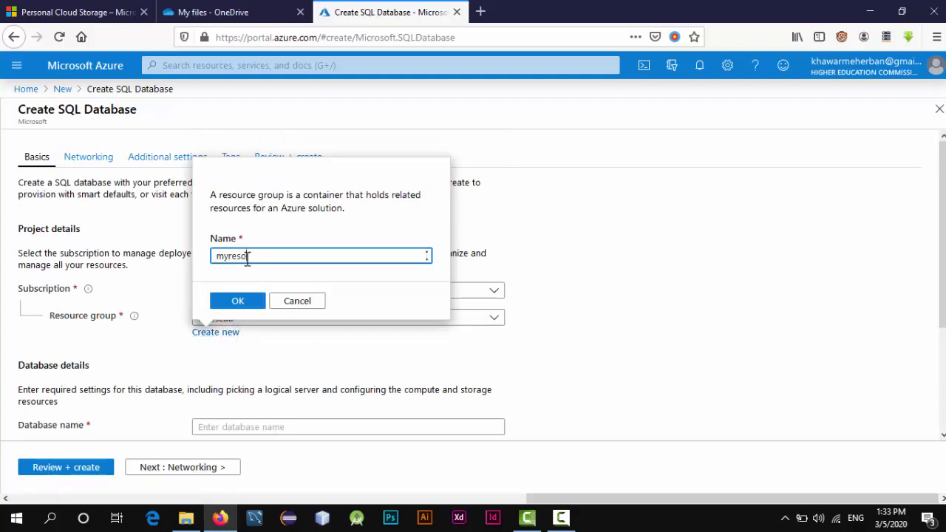
pyautogui.write('ce')
pyautogui.click(247, 303)
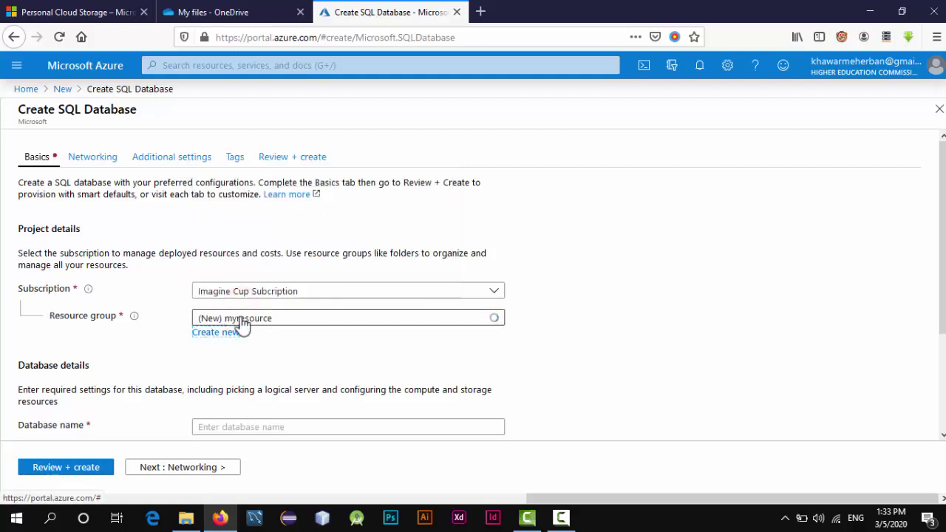
# Enter myDB as the database name and begin creating a new server.
pyautogui.moveTo(939, 234); pyautogui.dragTo(939, 323)
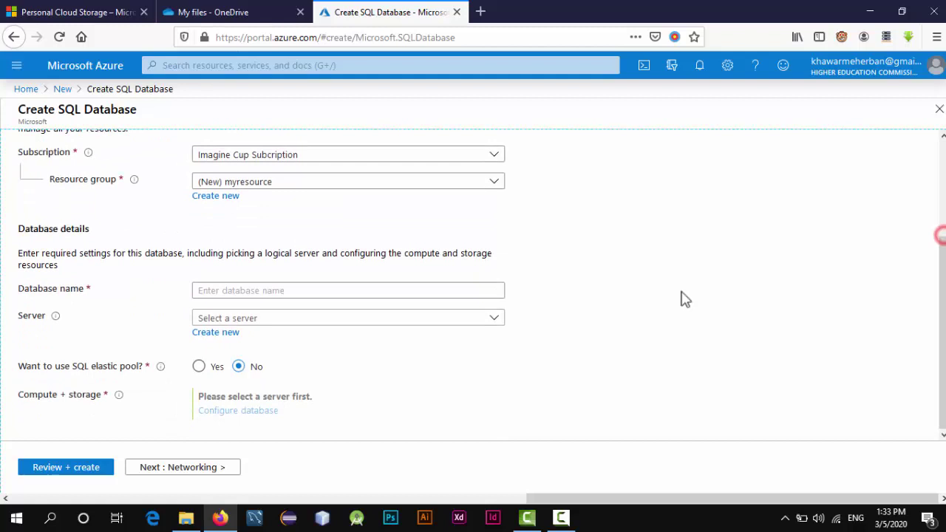
pyautogui.click(253, 296)
pyautogui.write('myDB')
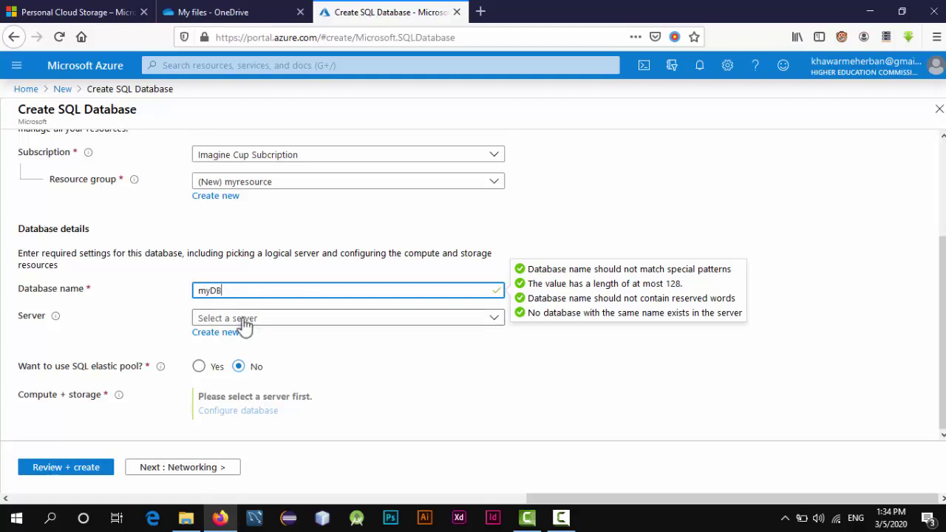
pyautogui.click(246, 319)
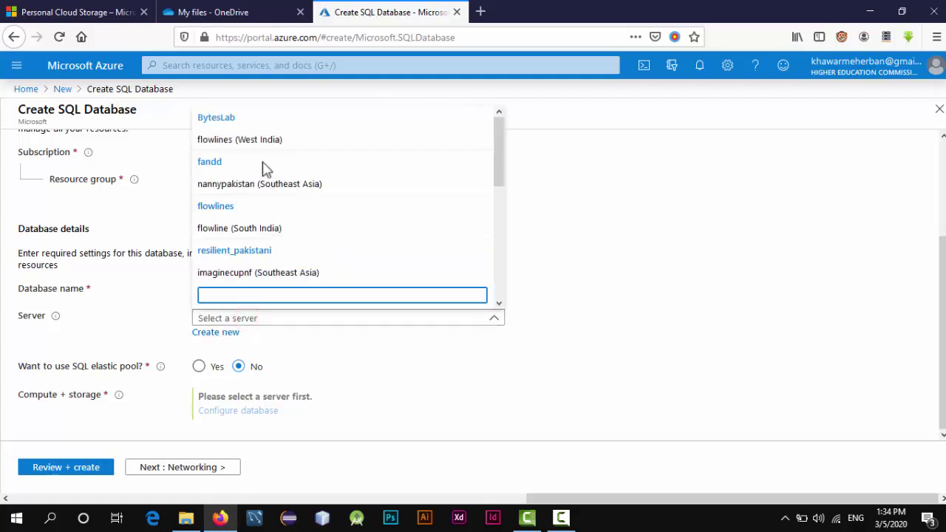
pyautogui.click(214, 333)
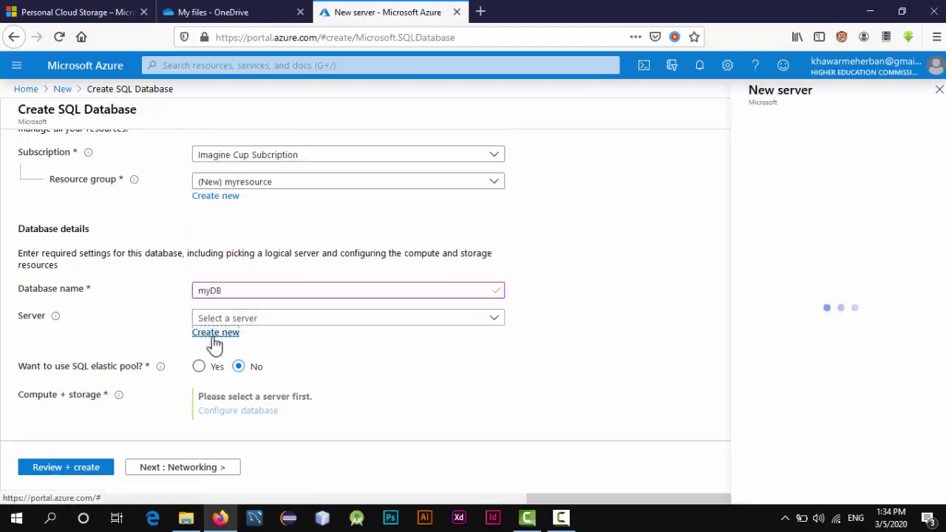
# Replace the taken server name cloudserver with the available name rootsserver.
pyautogui.write('clou')
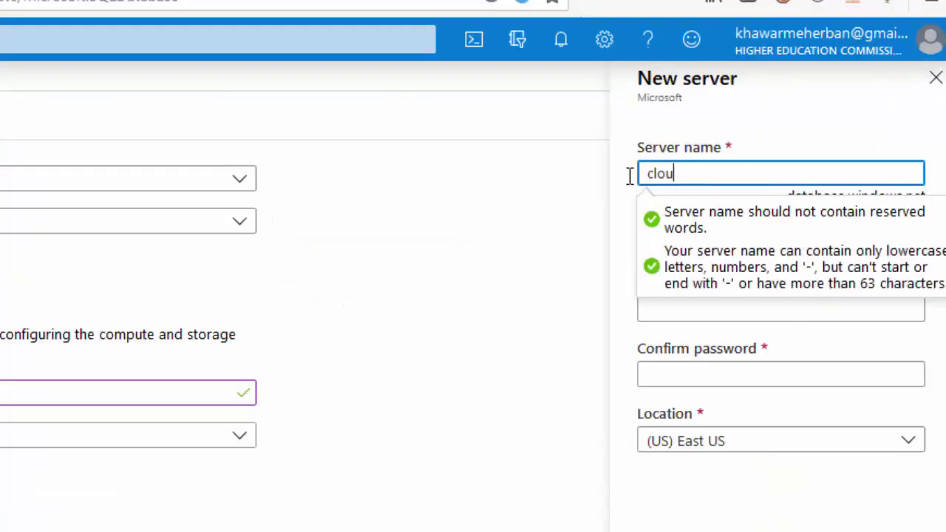
pyautogui.write('dserver')
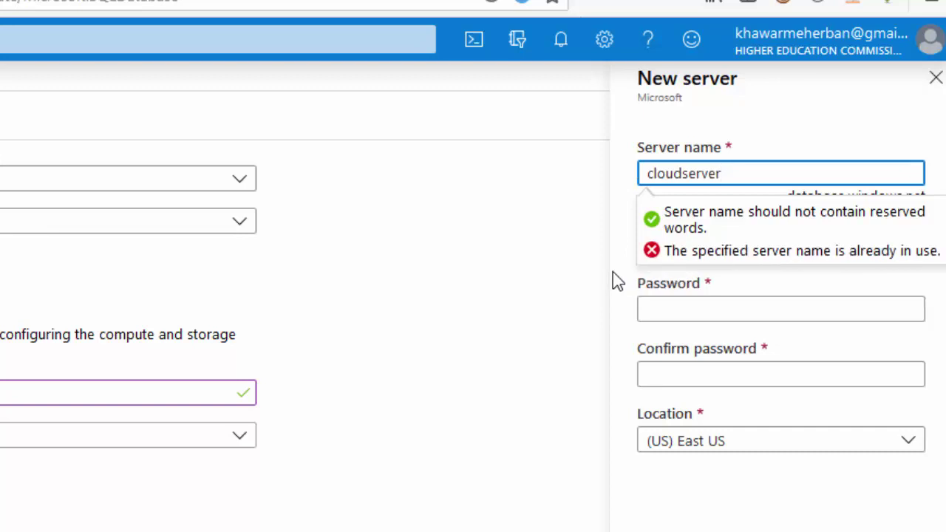
pyautogui.moveTo(730, 173); pyautogui.dragTo(619, 189)
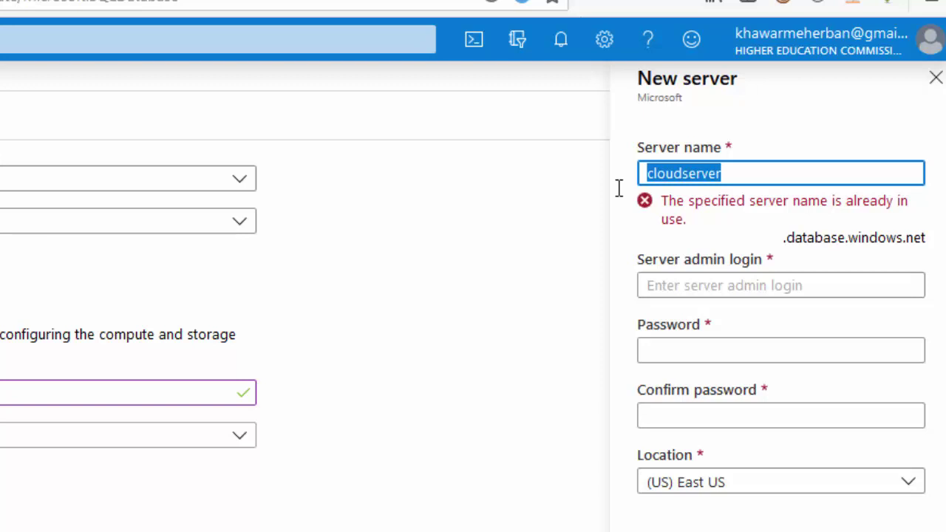
pyautogui.write('ree')
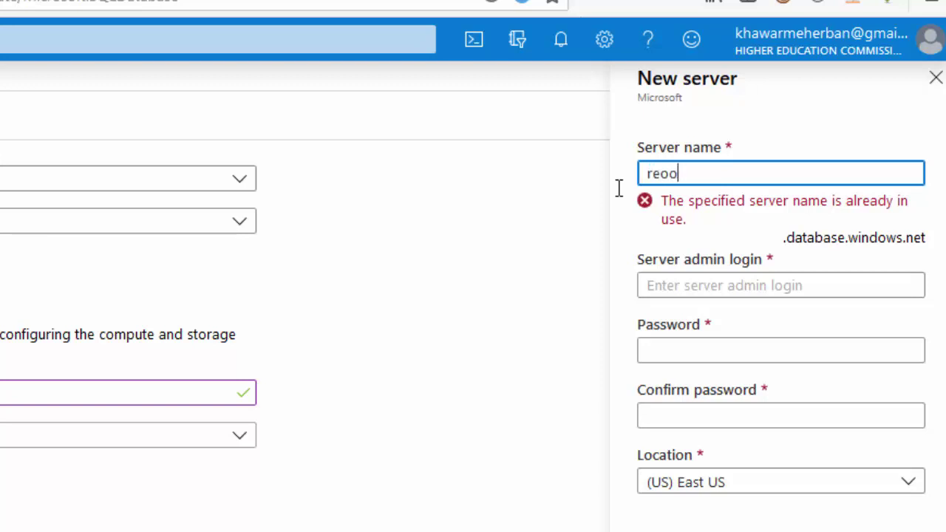
pyautogui.press('BackSpace')
pyautogui.press('BackSpace')
pyautogui.press('BackSpace')
pyautogui.write('oo')
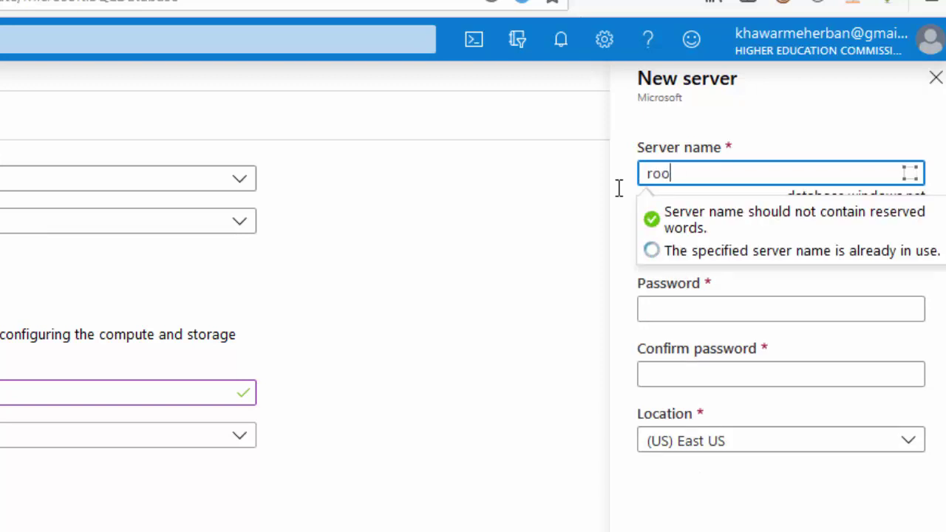
pyautogui.write('tserver')
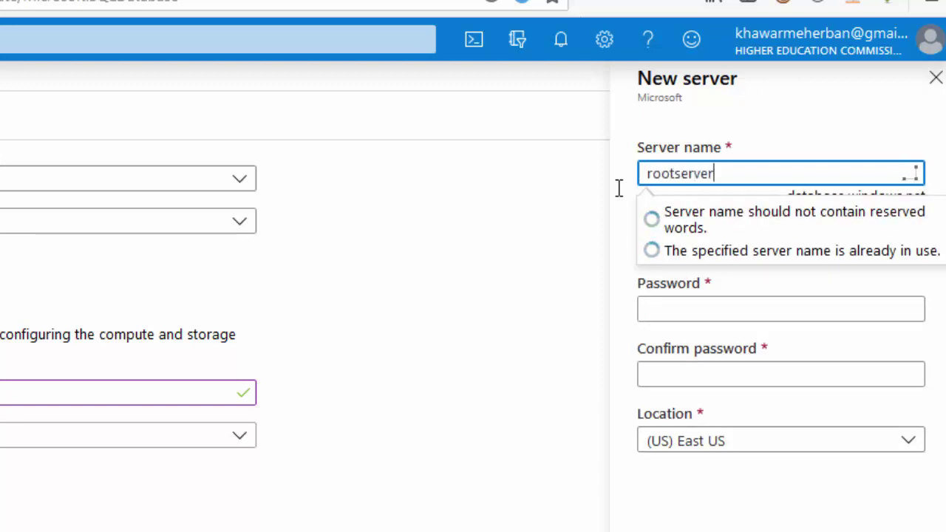
pyautogui.click(676, 175)
pyautogui.write('s')
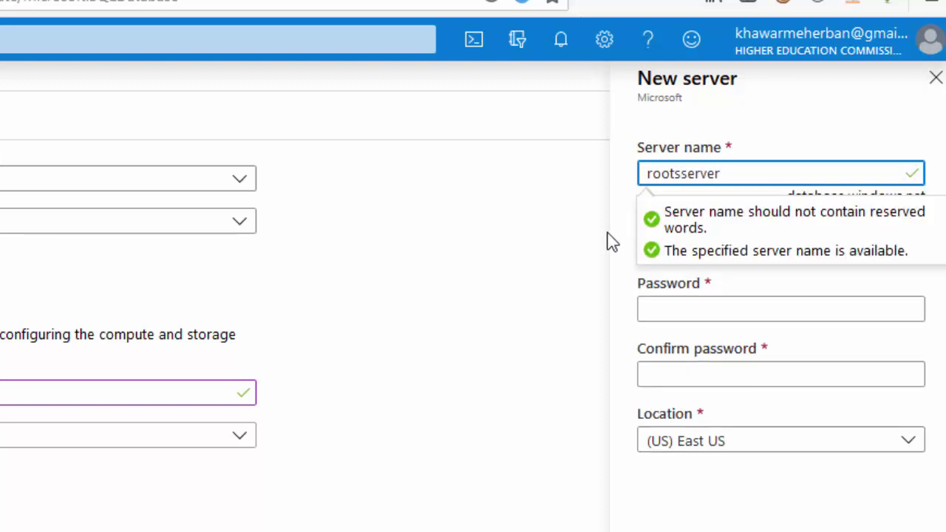
pyautogui.click(606, 237)
pyautogui.click(656, 245)
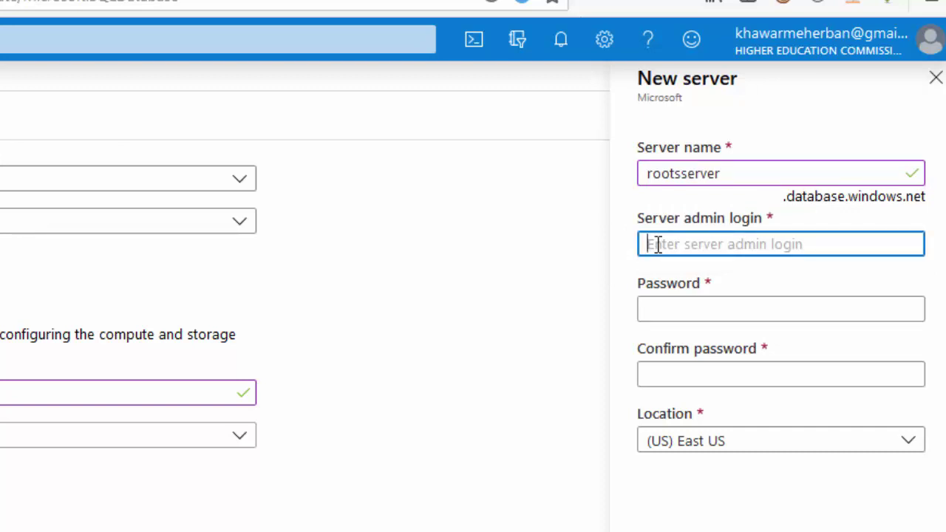
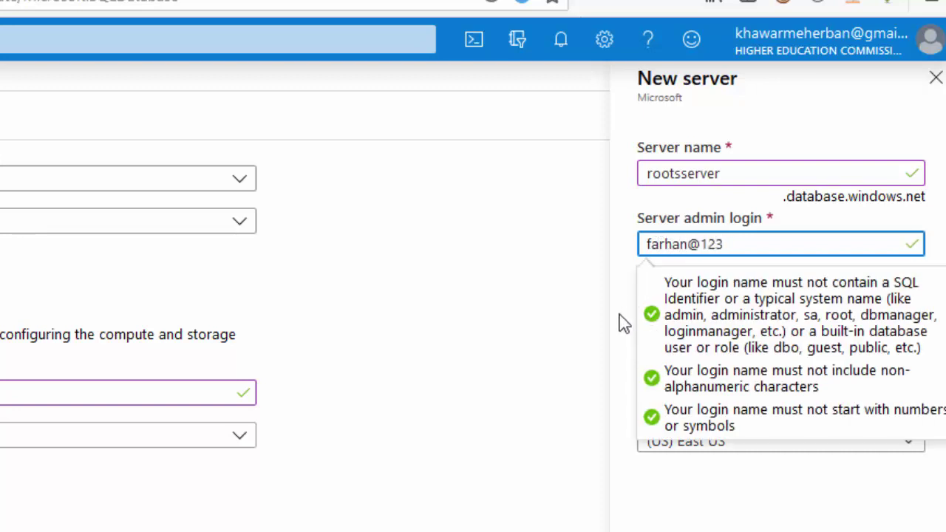
# Enter the server admin login and password, then confirm the password.
pyautogui.click(687, 308)
pyautogui.write('****')
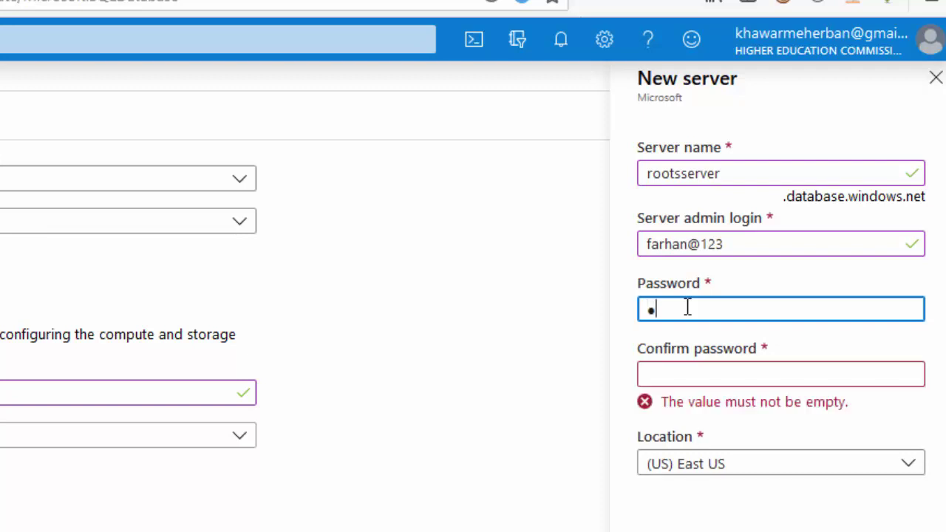
pyautogui.write('*******')
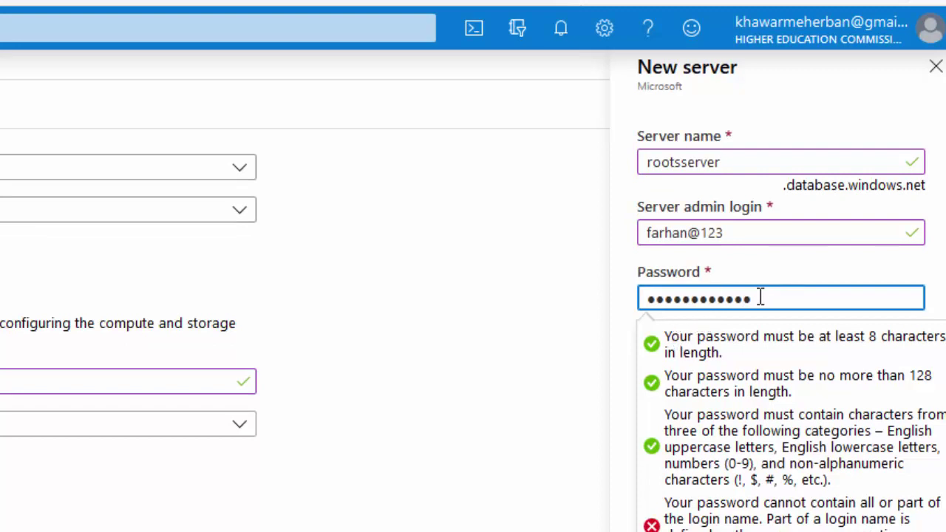
pyautogui.moveTo(761, 308); pyautogui.dragTo(632, 303)
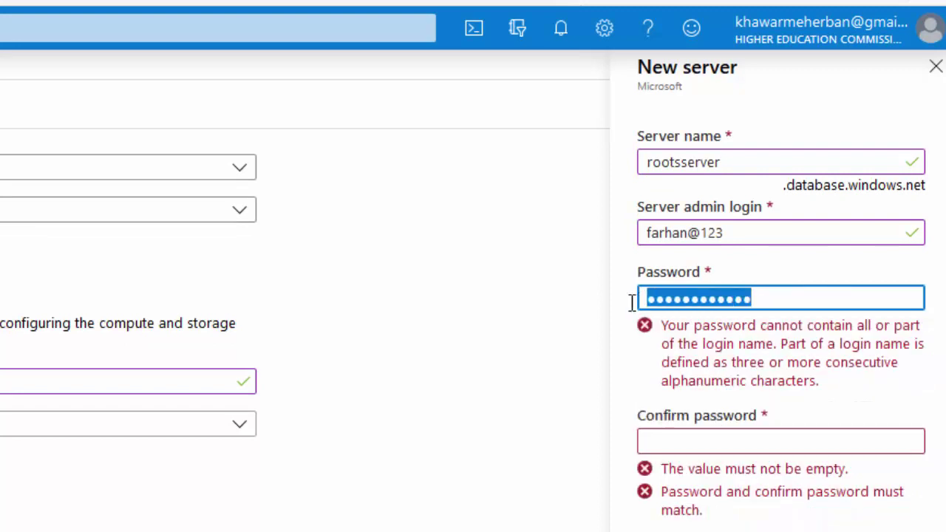
pyautogui.write('••••')
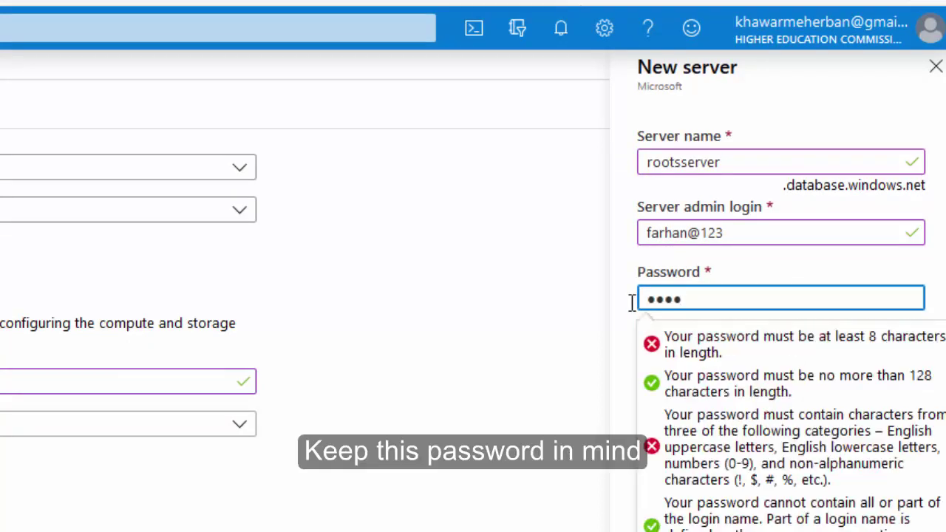
pyautogui.write('••••••')
pyautogui.click(625, 380)
pyautogui.click(693, 367)
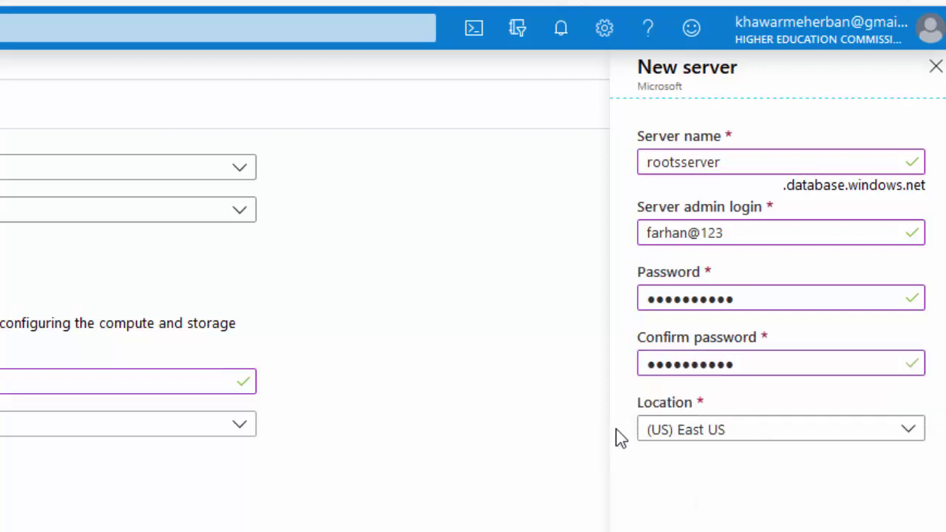
# Set the server location to (US) Central US and confirm the new server rootsserver.
pyautogui.click(712, 434)
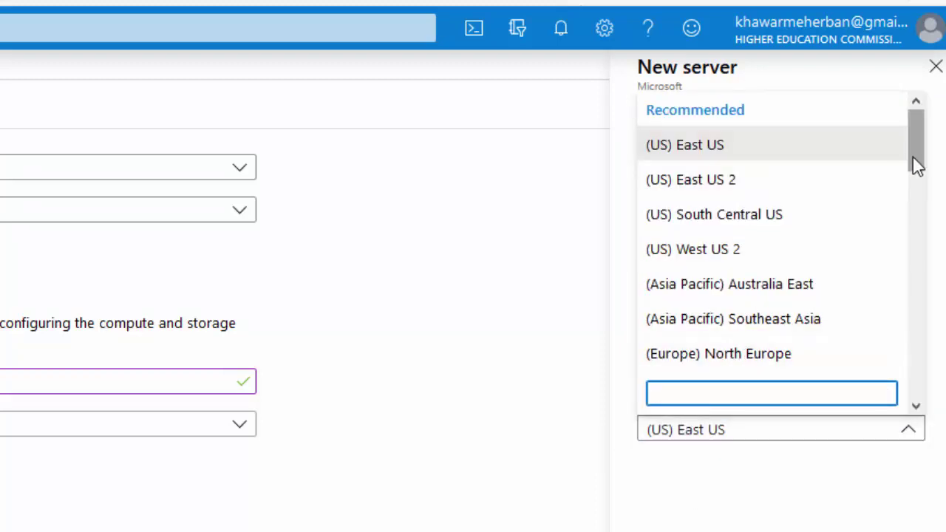
pyautogui.moveTo(913, 164); pyautogui.dragTo(917, 210)
pyautogui.click(669, 268)
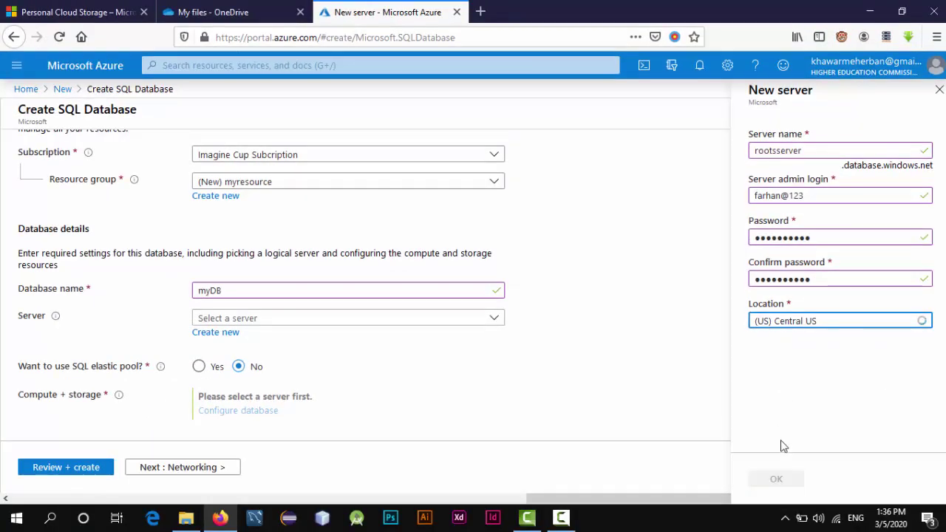
pyautogui.click(774, 479)
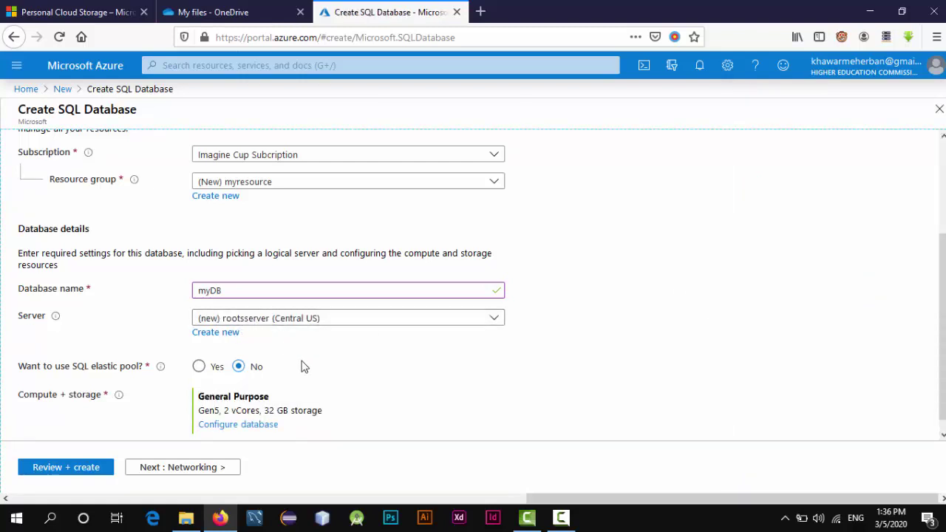
# Review the summary (resource group myresource, database myDB) and submit it for creation.
pyautogui.scroll(-1, 743, 336)
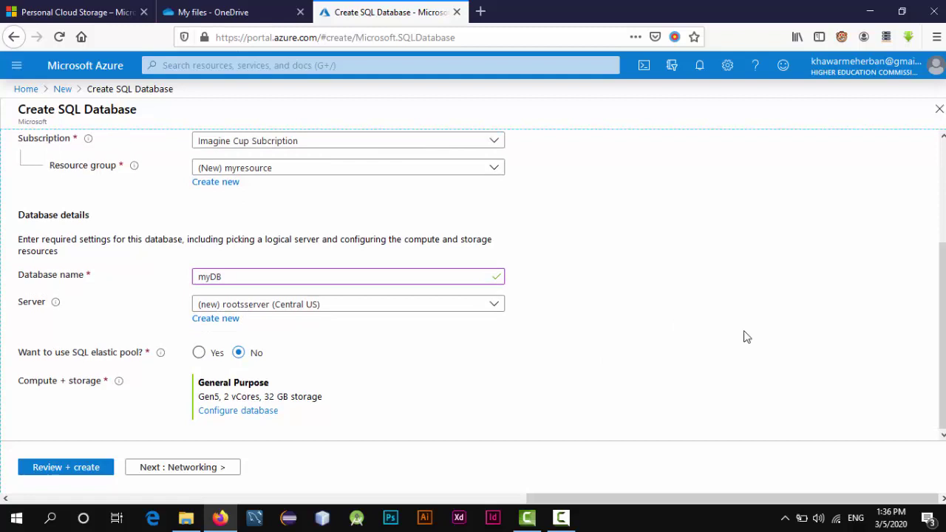
pyautogui.click(66, 471)
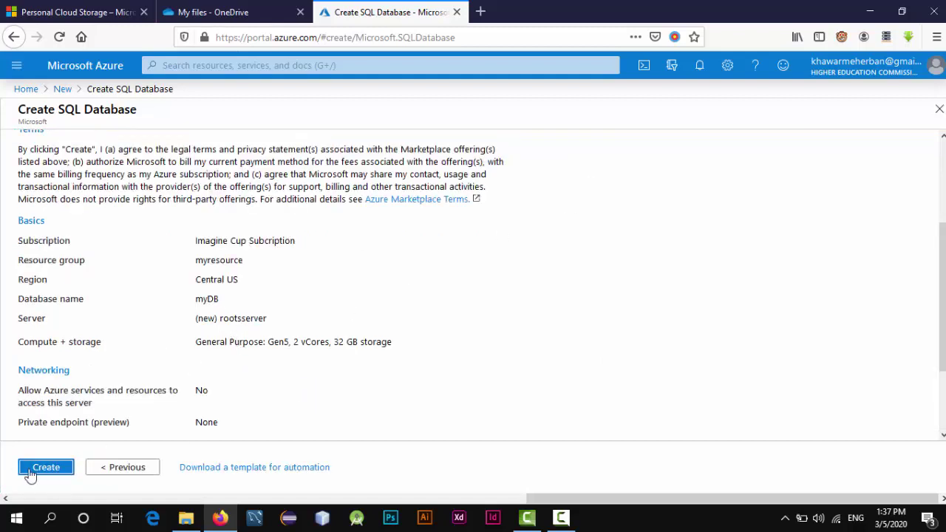
pyautogui.moveTo(197, 264); pyautogui.dragTo(249, 266)
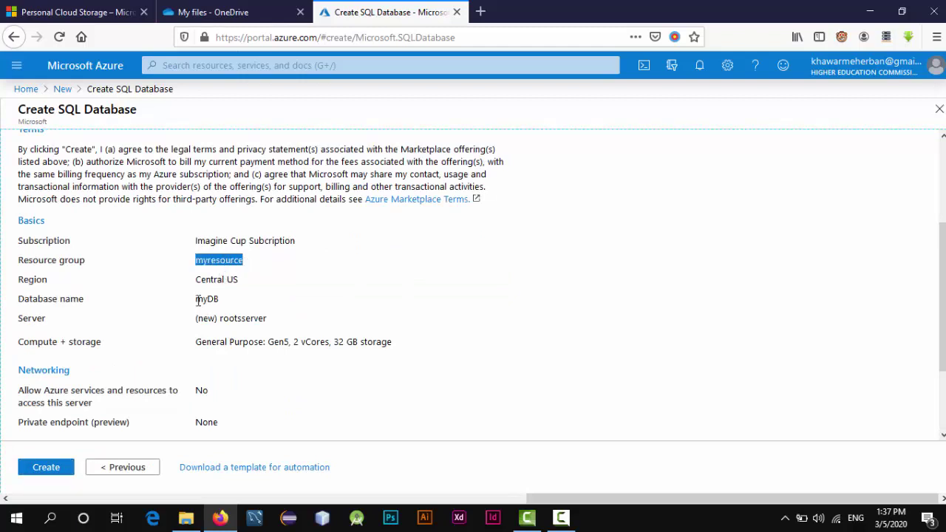
pyautogui.moveTo(197, 299); pyautogui.dragTo(221, 305)
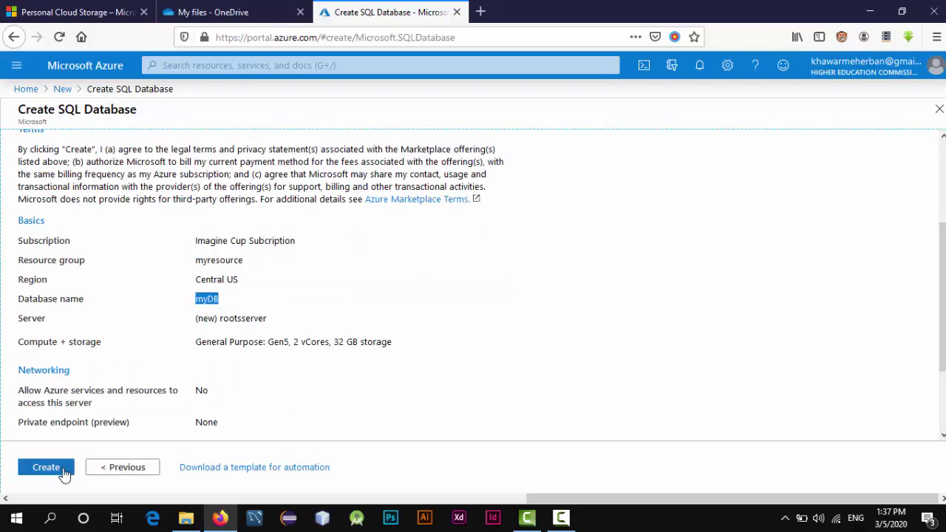
pyautogui.click(62, 471)
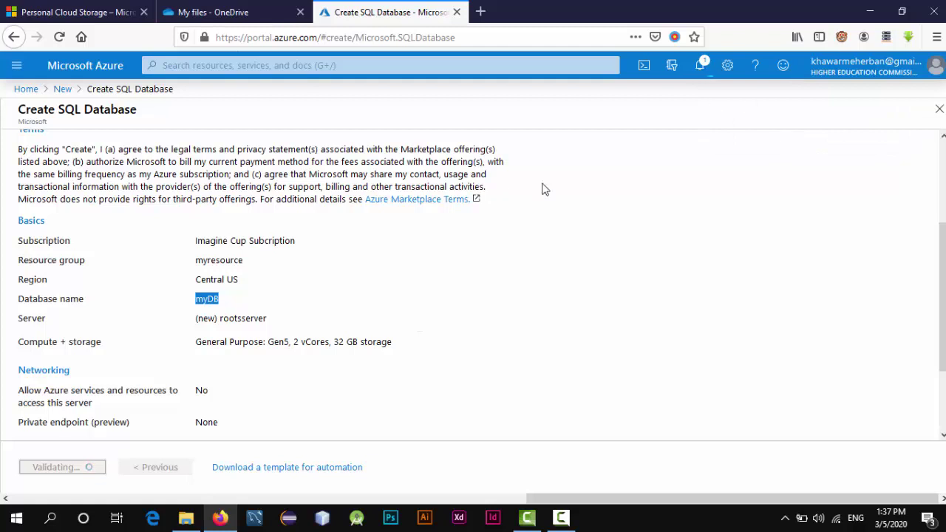
# Check the notifications for the myDB deployment submission and underway status.
pyautogui.click(700, 66)
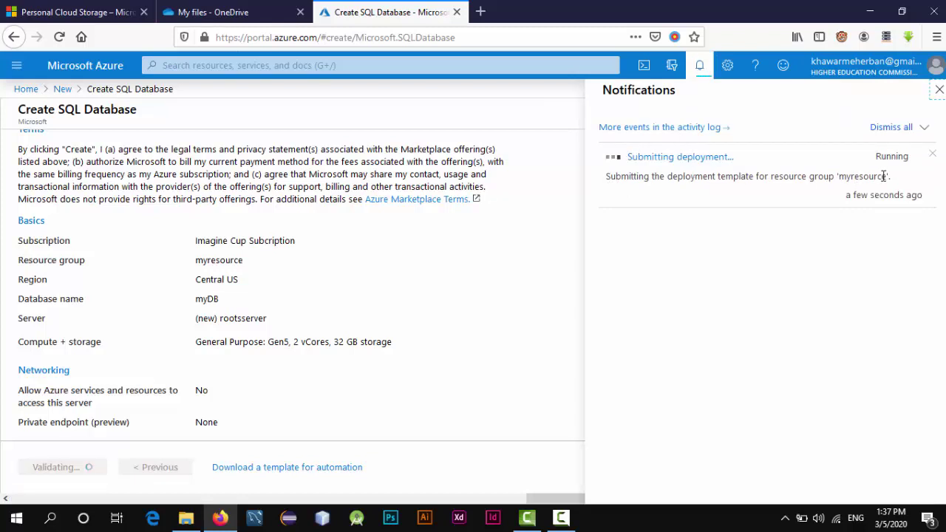
pyautogui.moveTo(891, 176); pyautogui.dragTo(608, 181)
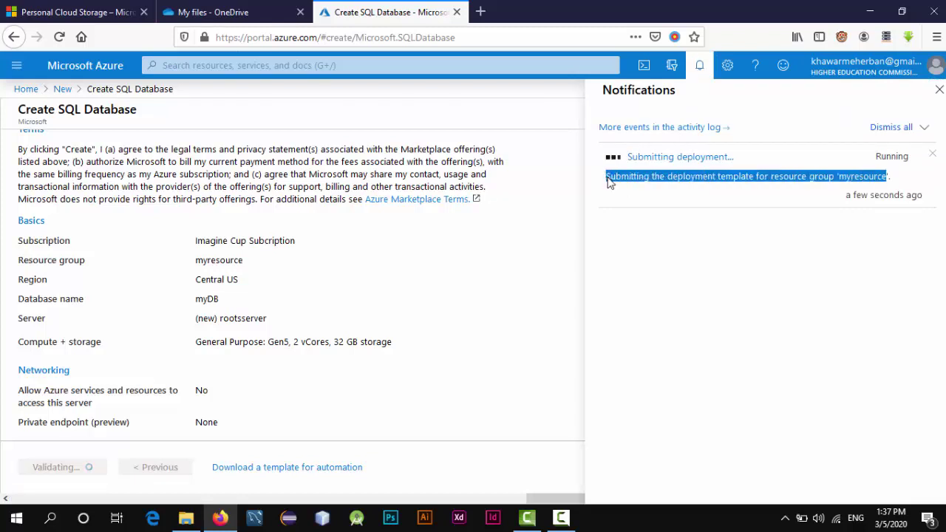
pyautogui.click(617, 196)
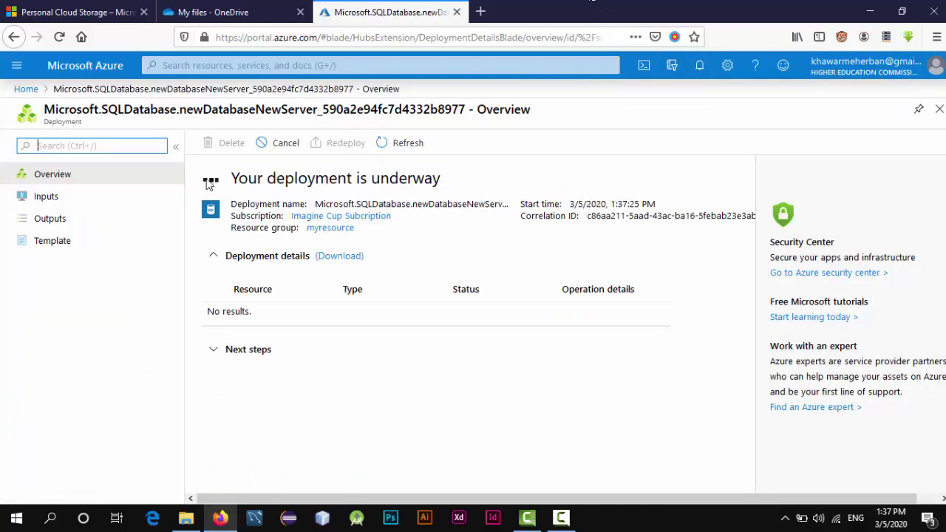
pyautogui.moveTo(441, 178); pyautogui.dragTo(231, 178)
pyautogui.click(699, 65)
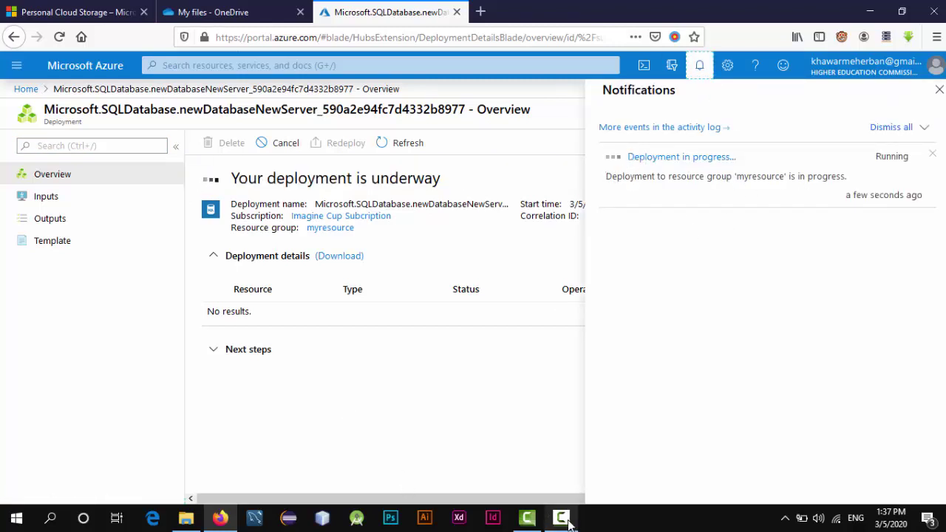
# Follow the deployment overview until rootsserver shows Created and myDB Accepted.
pyautogui.click(541, 410)
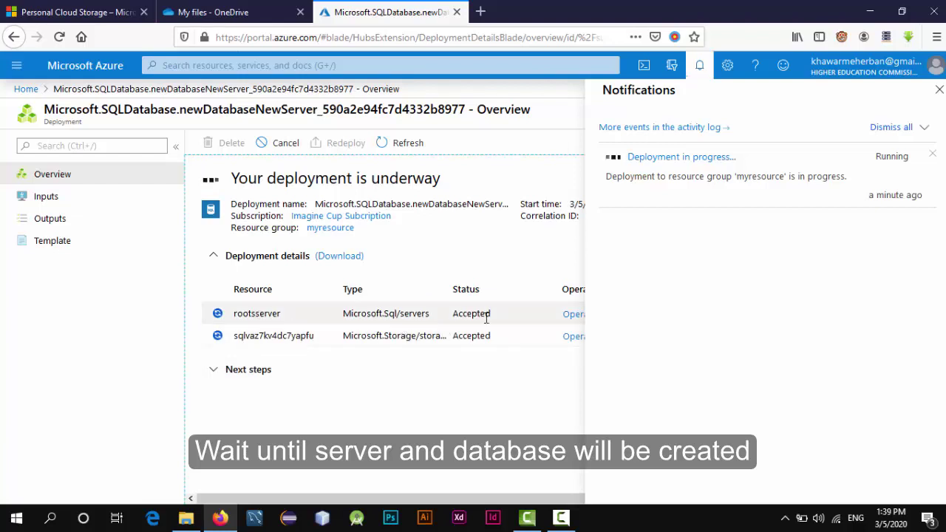
pyautogui.moveTo(493, 319); pyautogui.dragTo(437, 317)
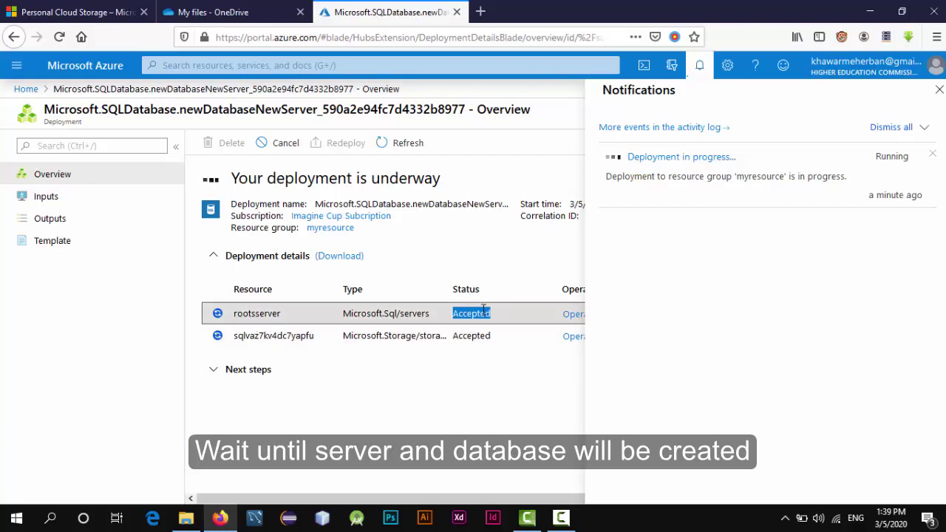
pyautogui.moveTo(281, 313); pyautogui.dragTo(262, 314)
pyautogui.click(219, 327)
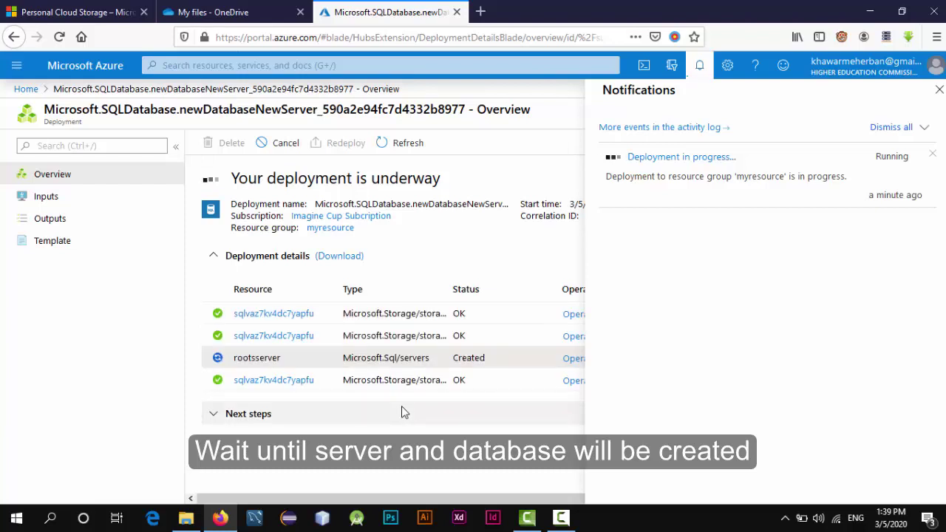
pyautogui.doubleClick(485, 358)
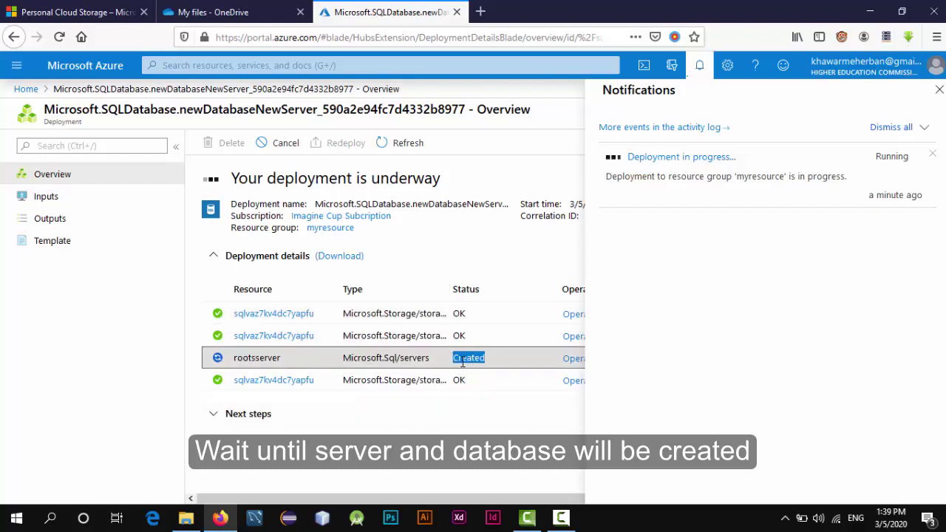
pyautogui.click(219, 418)
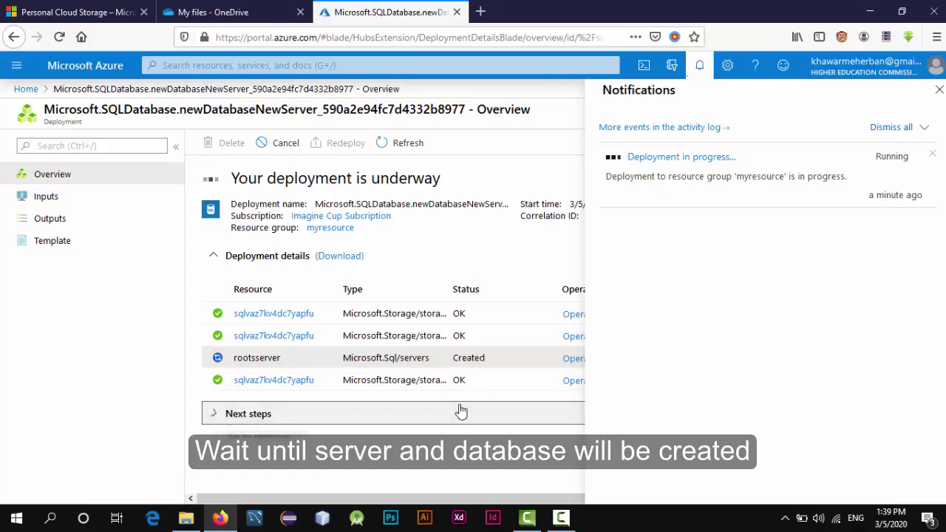
pyautogui.click(213, 415)
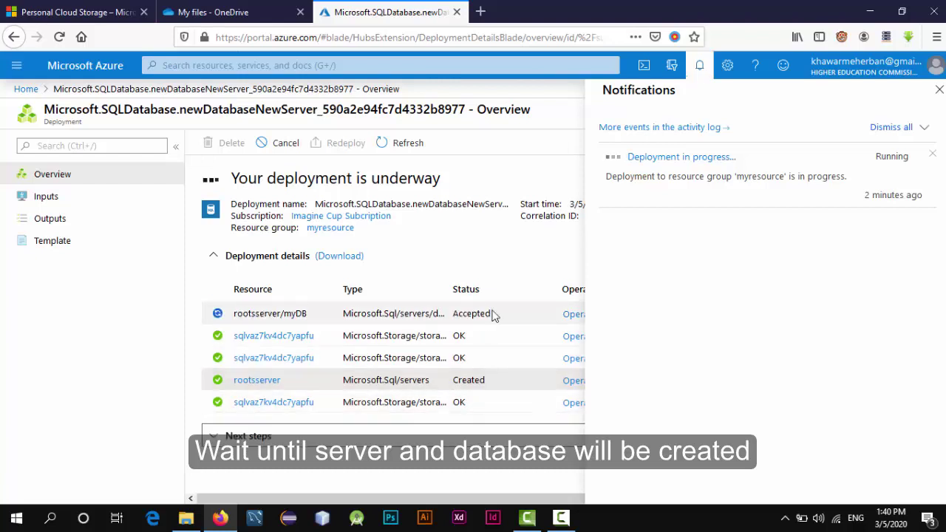
# Watch the myDB row's Accepted status until the deployment reports success.
pyautogui.moveTo(490, 313); pyautogui.dragTo(452, 315)
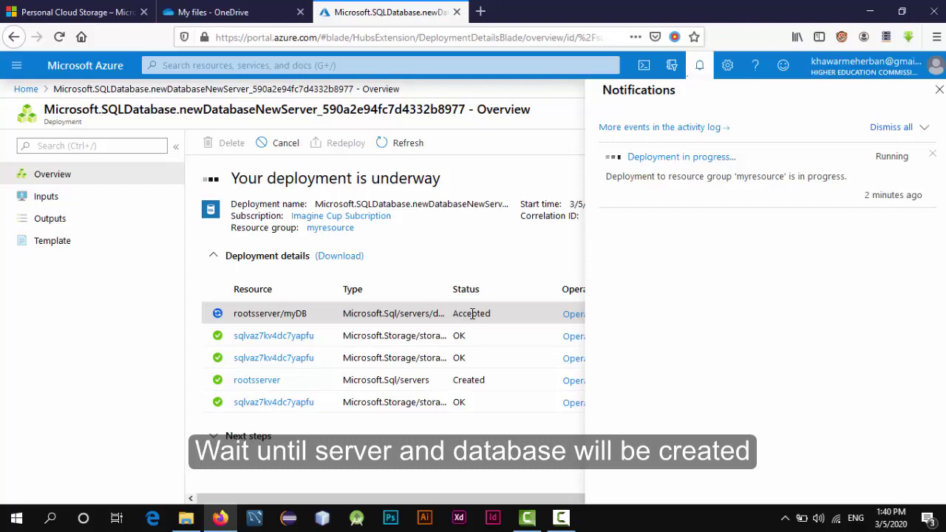
pyautogui.doubleClick(458, 313)
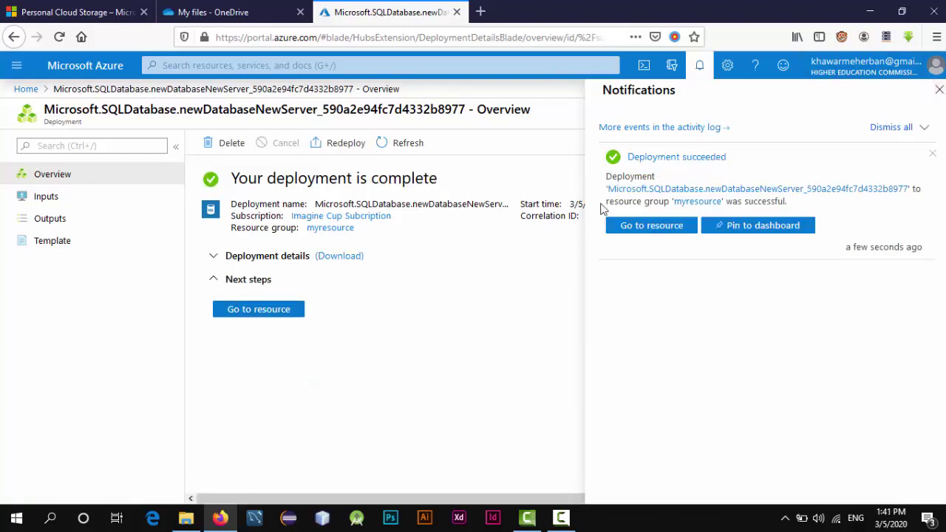
pyautogui.click(938, 87)
pyautogui.click(252, 310)
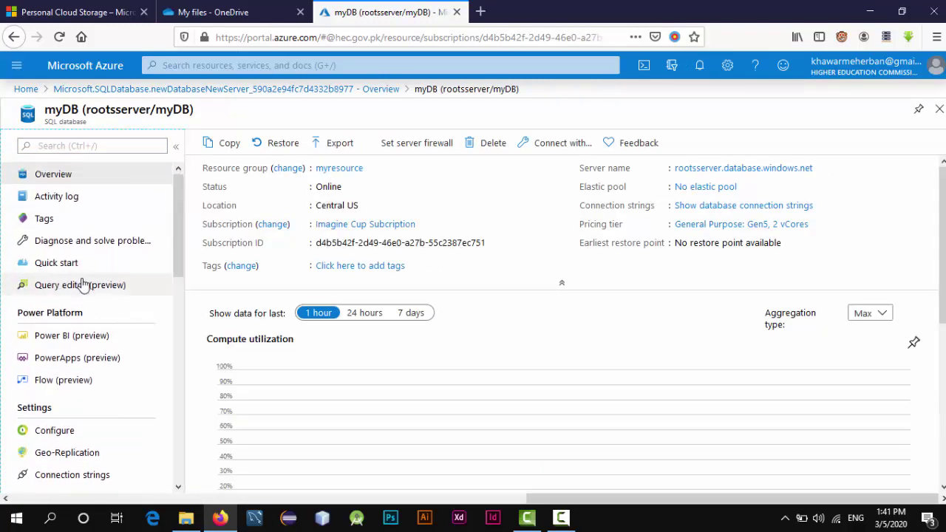
pyautogui.click(419, 147)
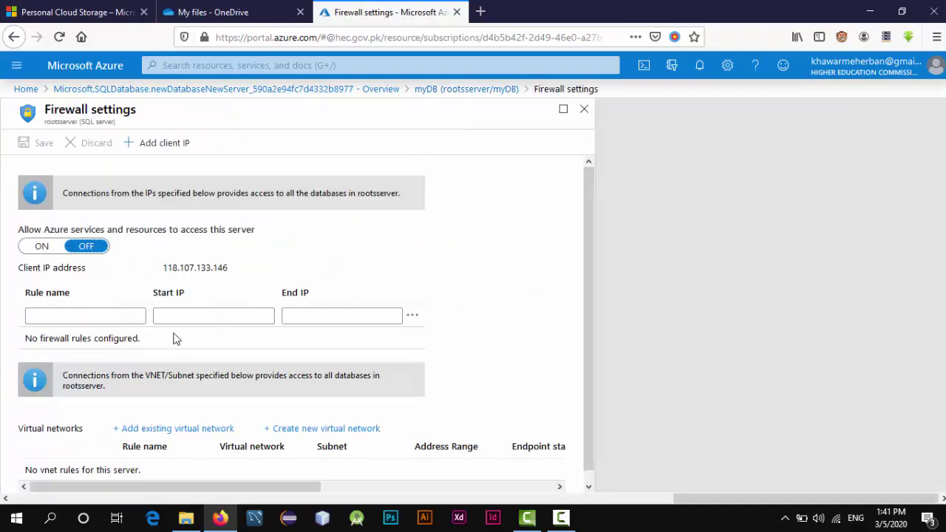
pyautogui.moveTo(163, 268); pyautogui.dragTo(242, 272)
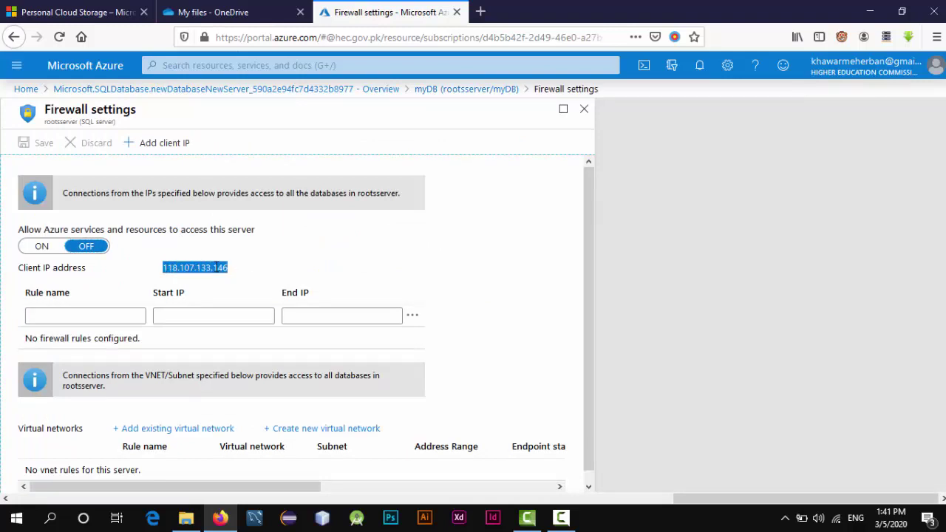
# Add a client IP rule named ip1 and save it, dismissing the success message.
pyautogui.click(147, 145)
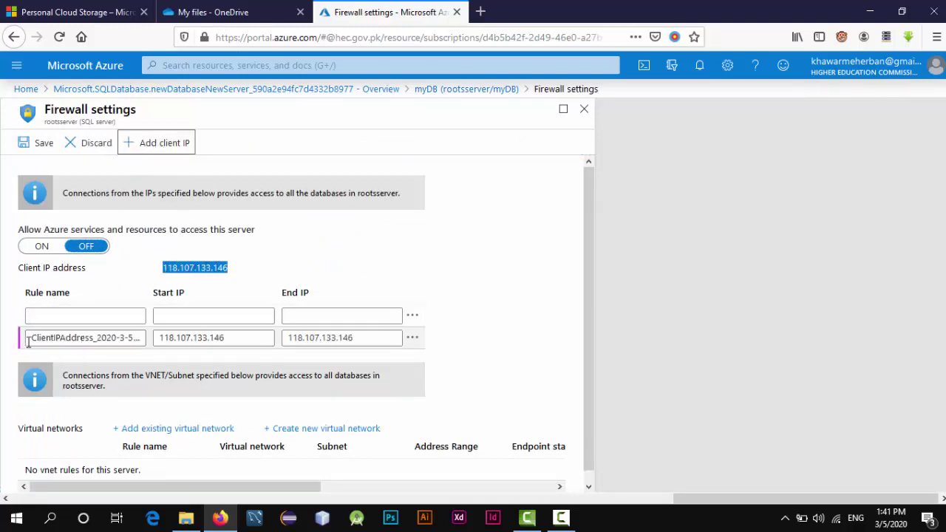
pyautogui.moveTo(27, 338); pyautogui.dragTo(180, 340)
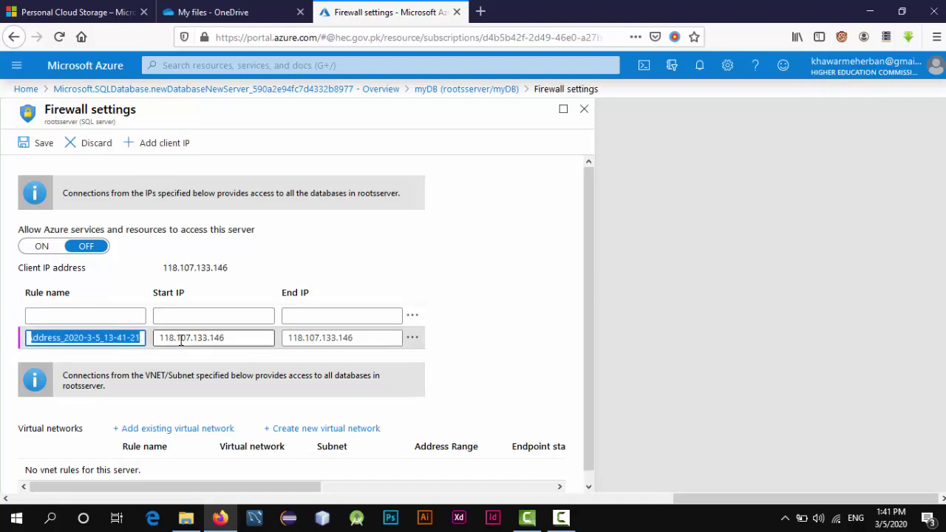
pyautogui.write('ip1')
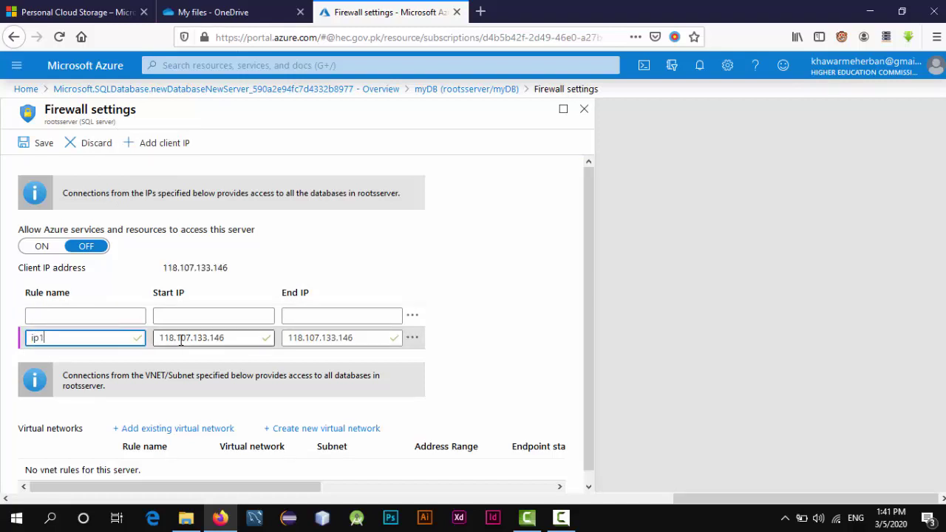
pyautogui.click(35, 145)
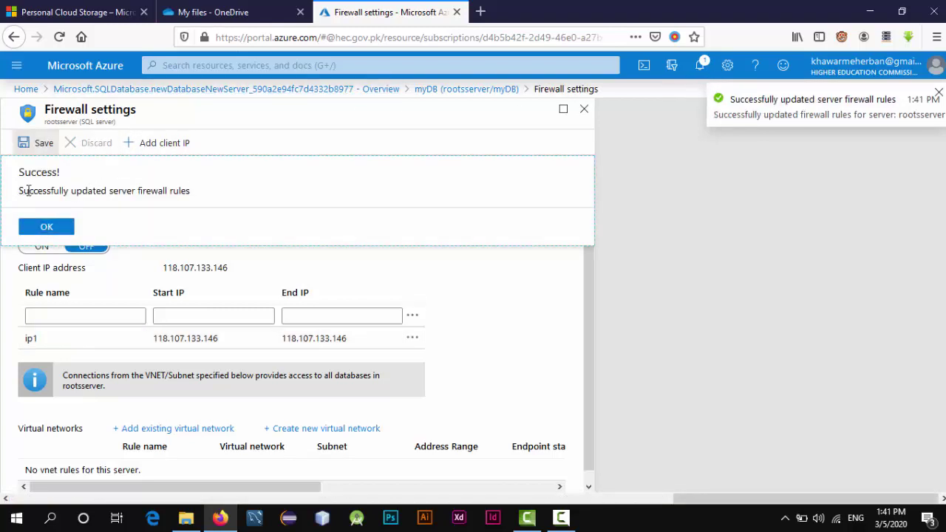
pyautogui.moveTo(19, 191); pyautogui.dragTo(189, 192)
pyautogui.click(43, 230)
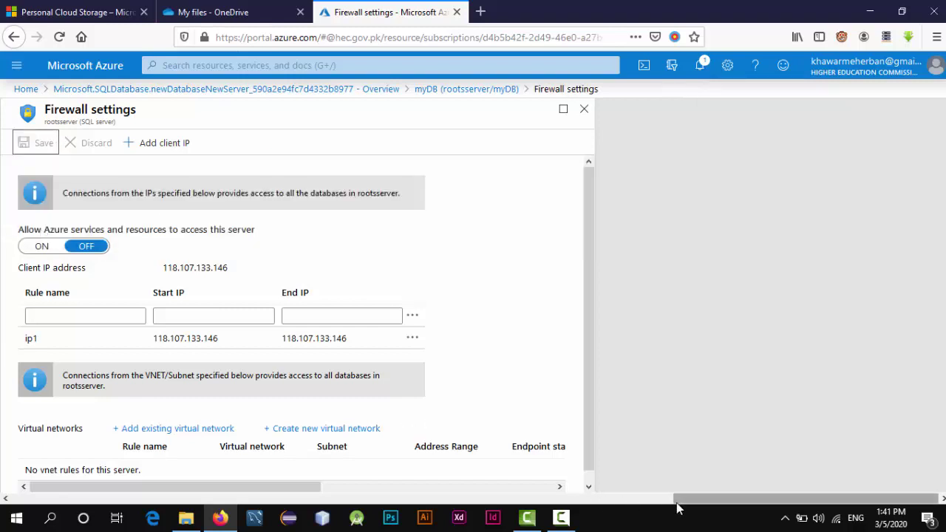
pyautogui.moveTo(676, 500); pyautogui.dragTo(281, 504)
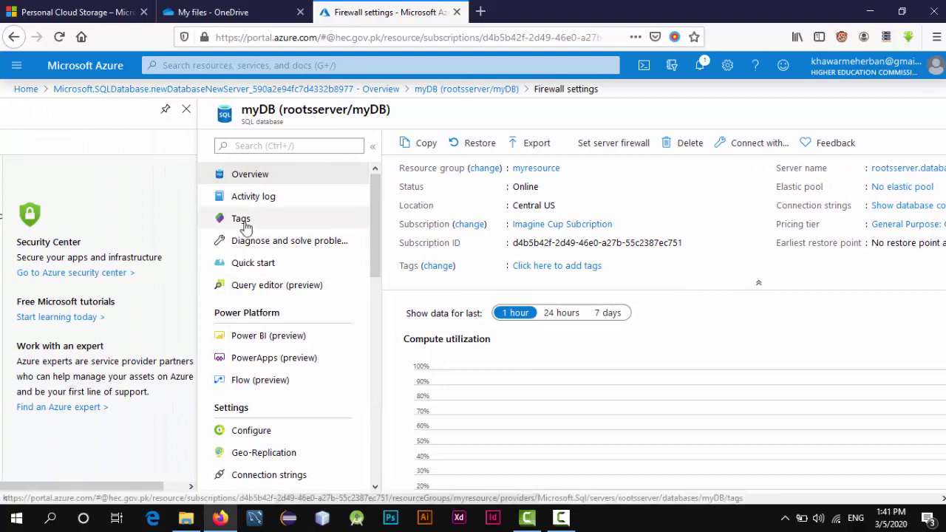
# Open the Query editor for myDB and sign in with the SQL login password.
pyautogui.scroll(-2, 338, 222)
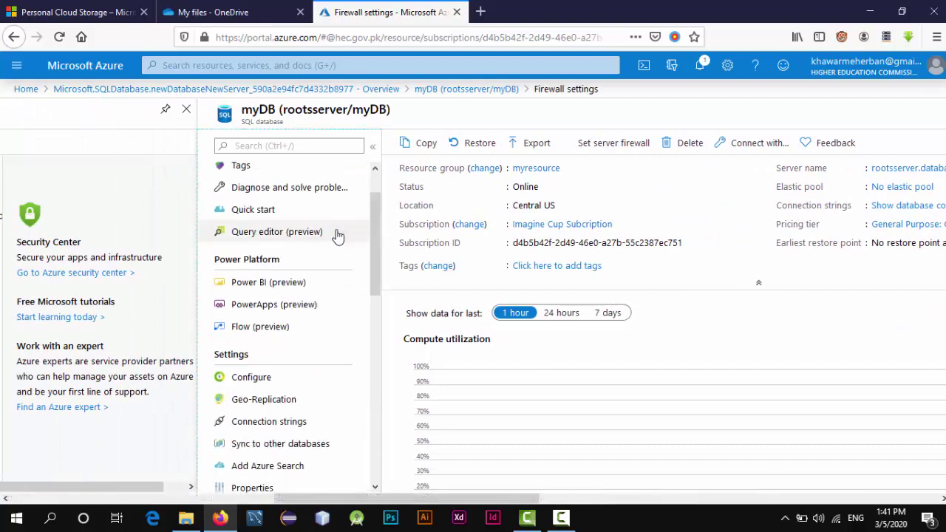
pyautogui.click(264, 232)
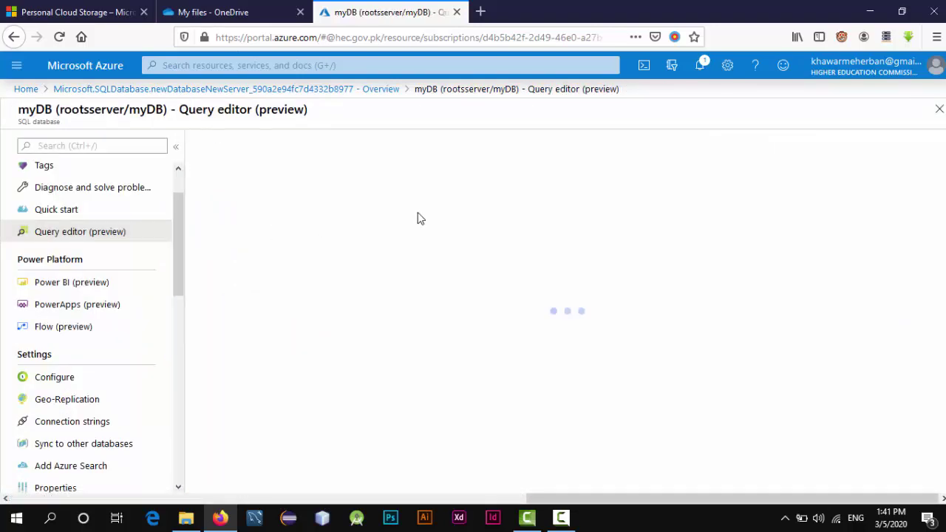
pyautogui.click(392, 414)
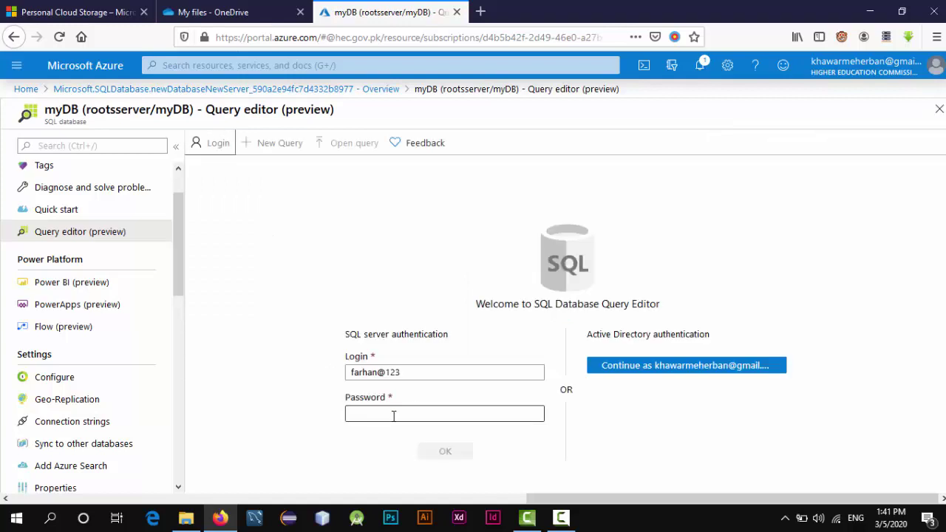
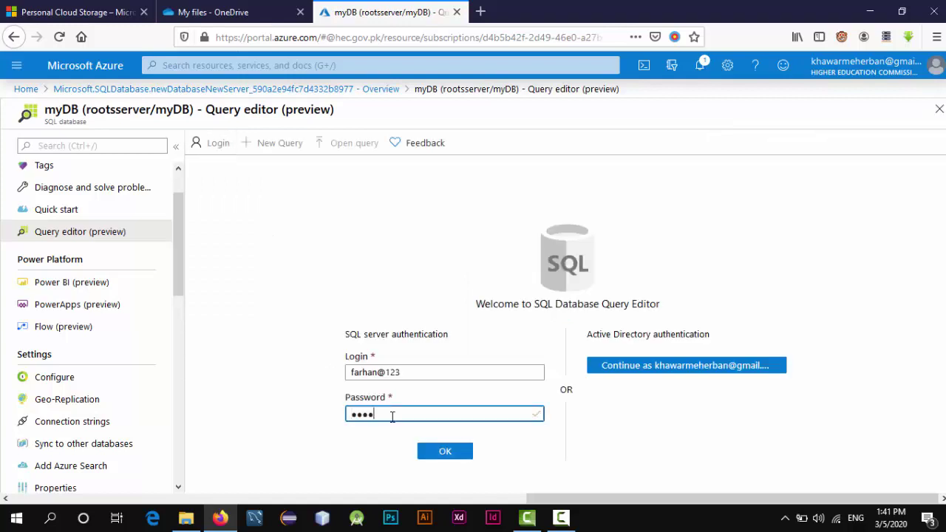
pyautogui.click(442, 453)
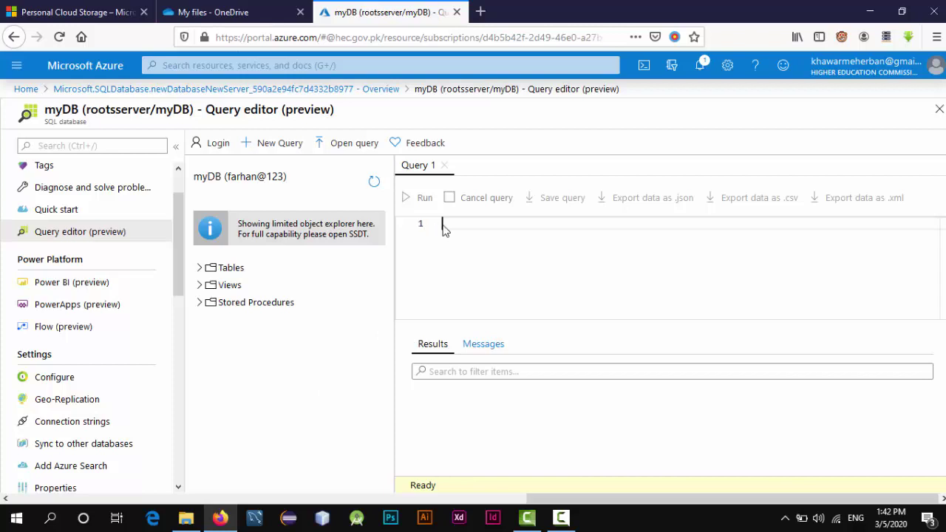
# Write a create table user query with a name varchar(20) column and run it.
pyautogui.click(200, 268)
pyautogui.moveTo(194, 178); pyautogui.dragTo(297, 180)
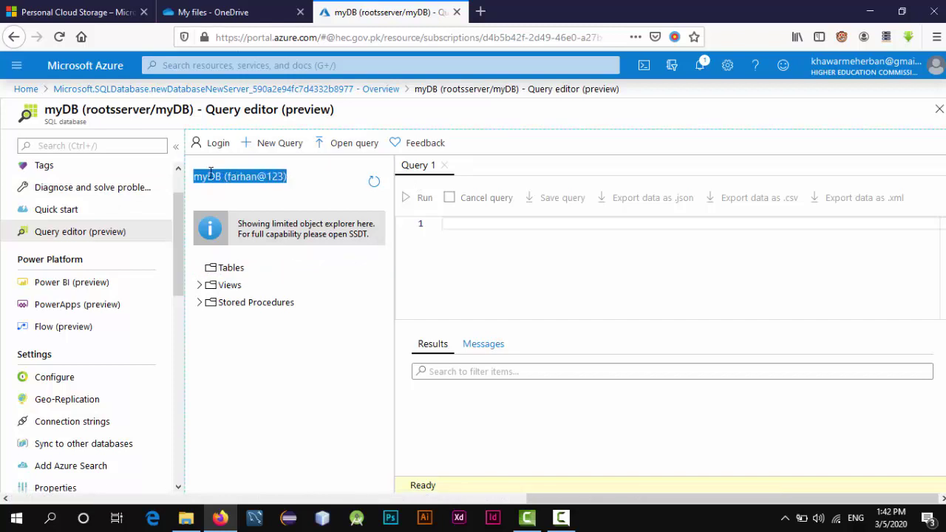
pyautogui.click(444, 222)
pyautogui.write('c')
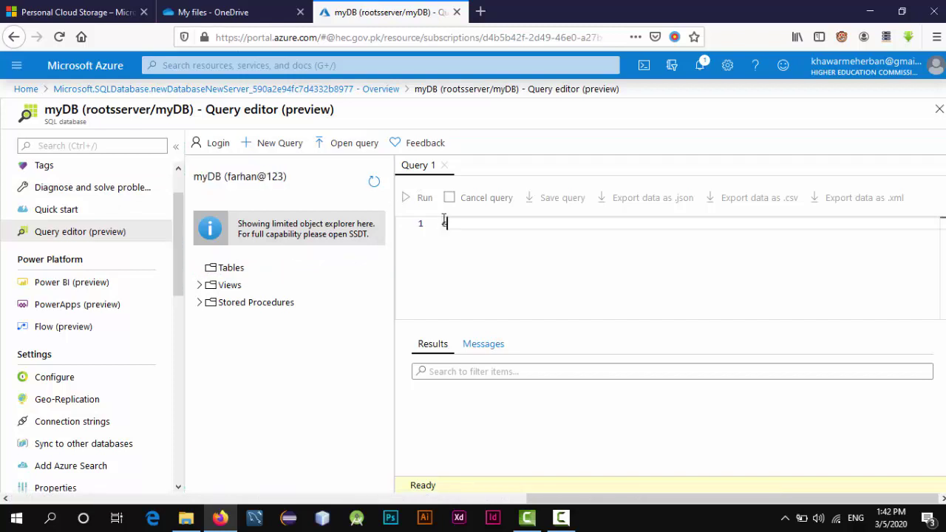
pyautogui.write('reate t')
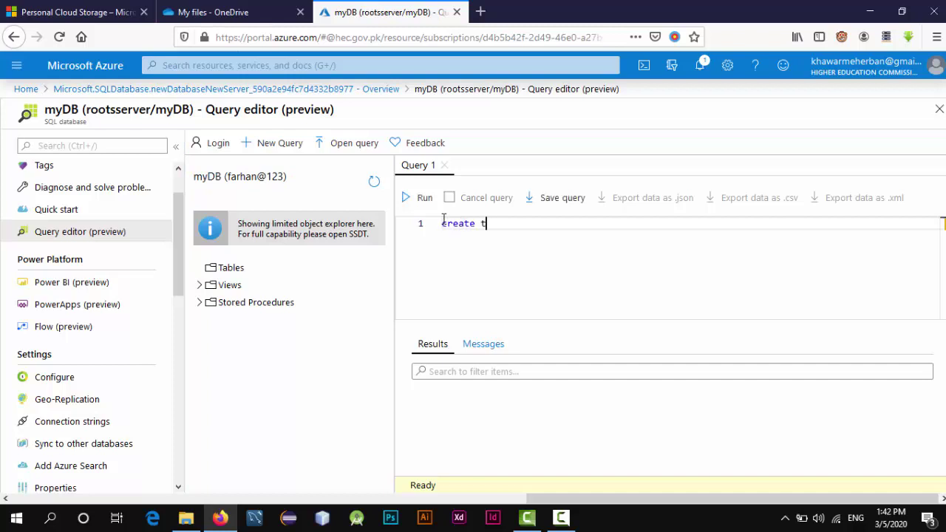
pyautogui.write('able user')
pyautogui.press('Return')
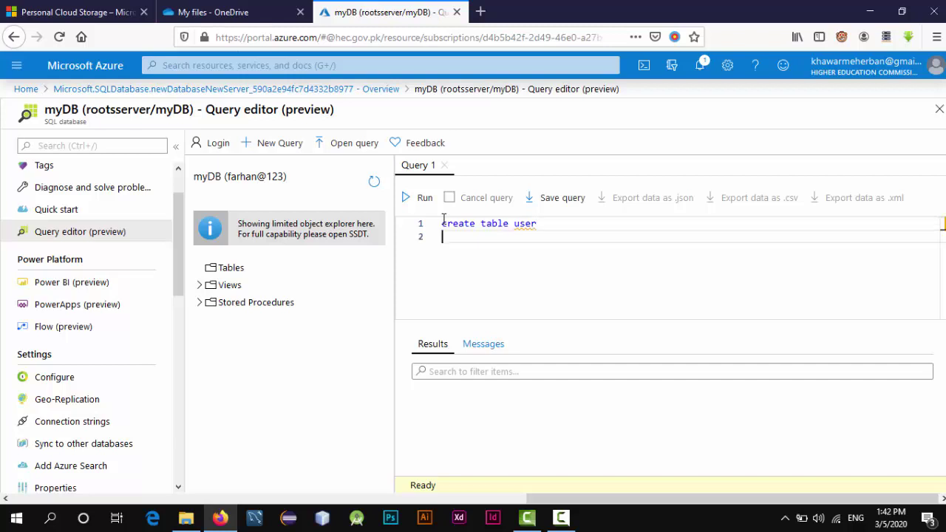
pyautogui.write('();')
pyautogui.press('Left')
pyautogui.press('Return')
pyautogui.press('Return')
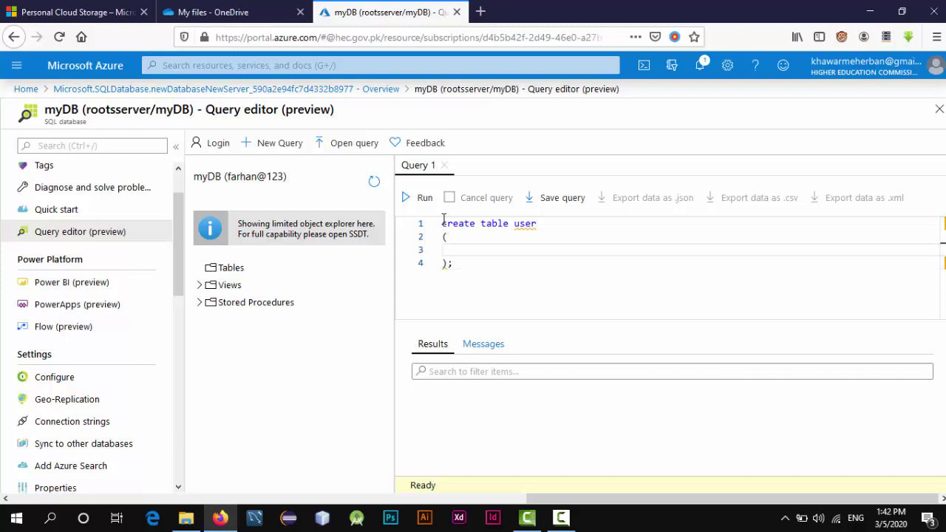
pyautogui.press('Tab')
pyautogui.write('name varchar(20')
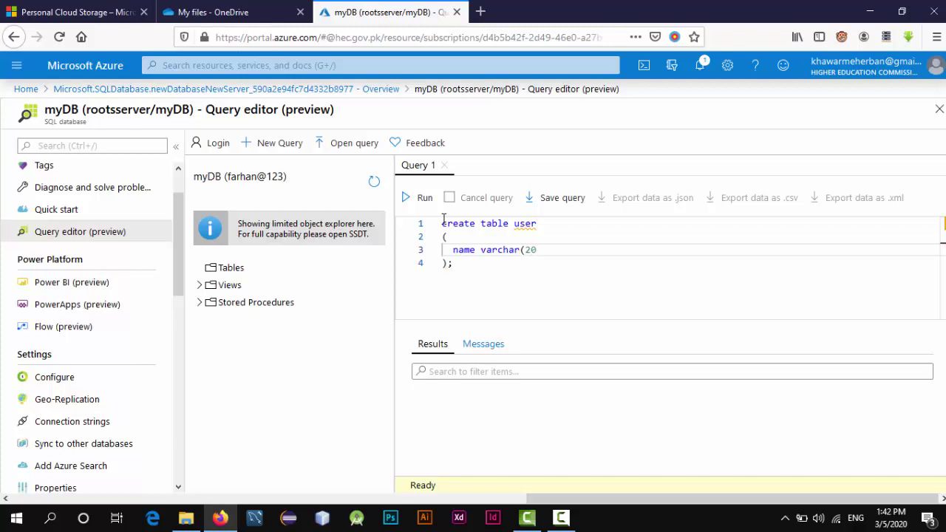
pyautogui.write(')')
pyautogui.click(410, 200)
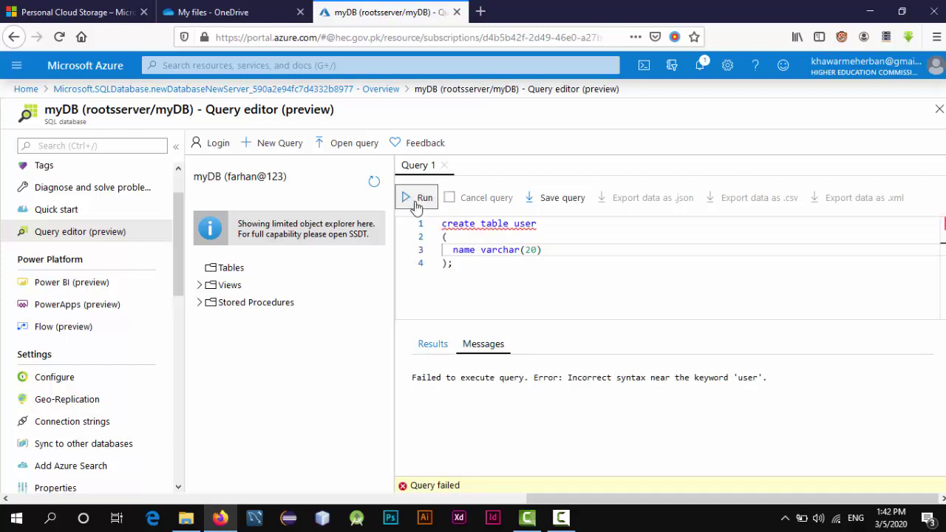
# Correct the statement to create table users and run it again.
pyautogui.moveTo(496, 229)
pyautogui.click(515, 226)
pyautogui.press('BackSpace')
pyautogui.press('BackSpace')
pyautogui.press('BackSpace')
pyautogui.press('BackSpace')
pyautogui.press('BackSpace')
pyautogui.press('BackSpace')
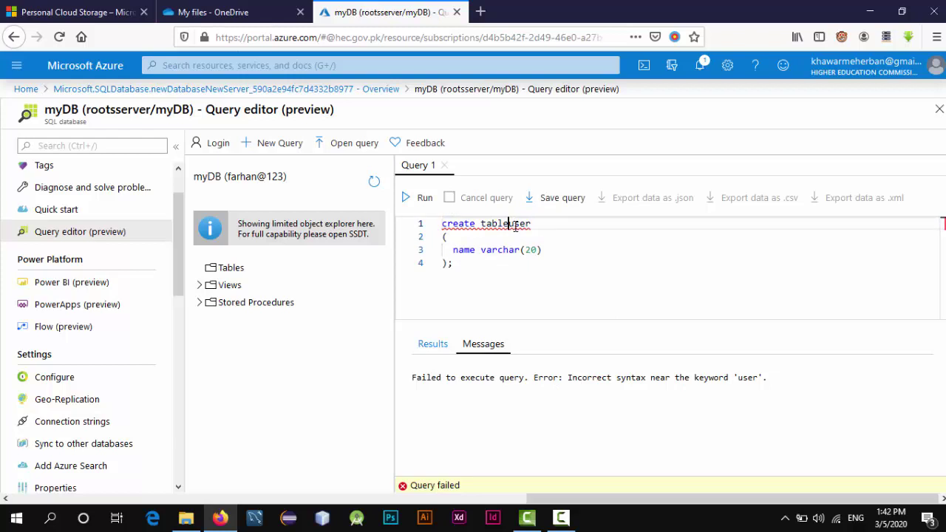
pyautogui.write('tanle')
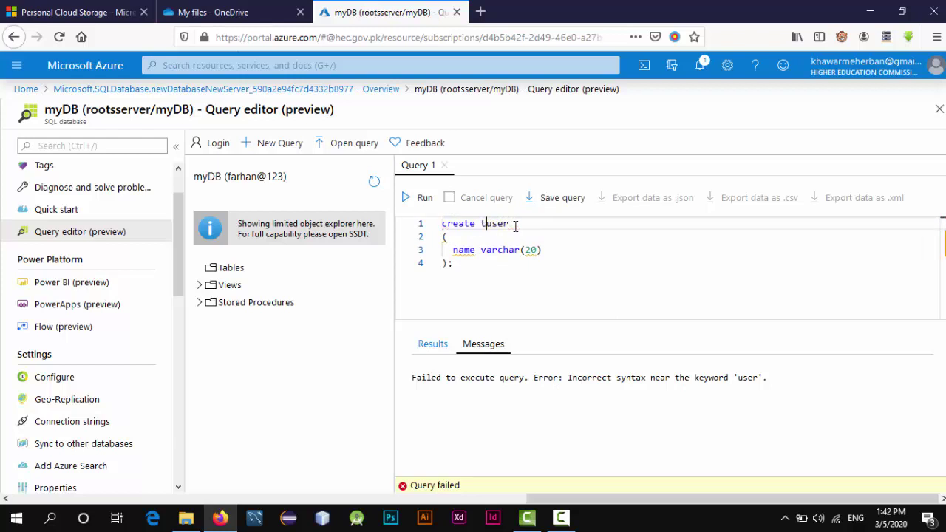
pyautogui.press('BackSpace')
pyautogui.press('BackSpace')
pyautogui.press('BackSpace')
pyautogui.press('BackSpace')
pyautogui.write('ble')
pyautogui.click(545, 229)
pyautogui.write('s')
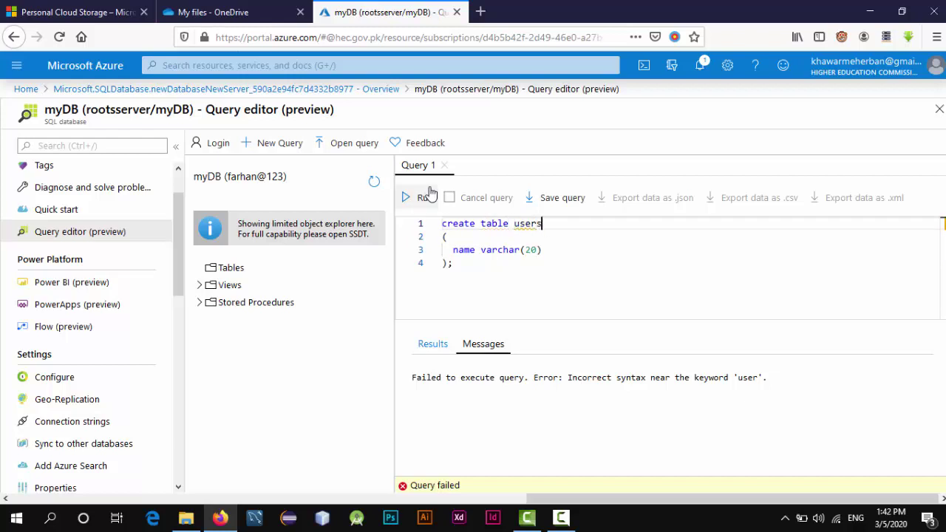
pyautogui.click(412, 202)
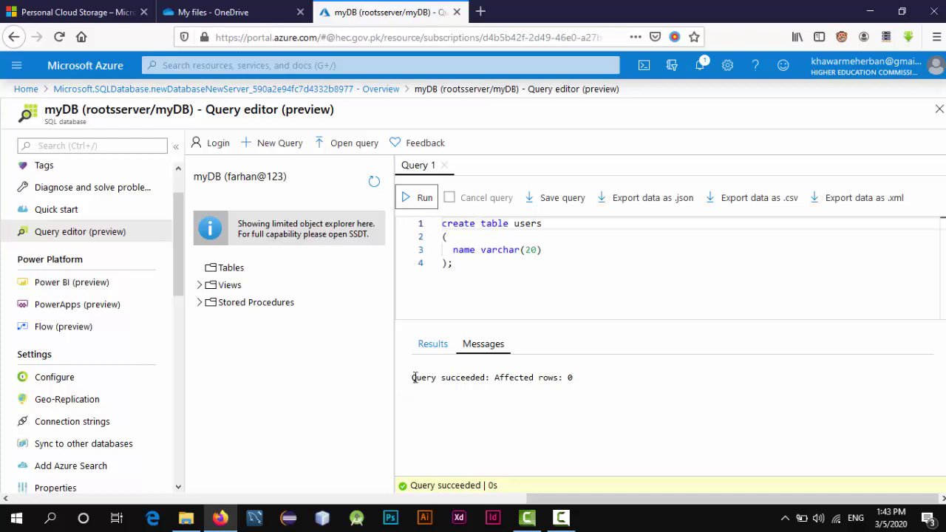
# Refresh the object list and expand Tables to confirm dbo.users and its name column.
pyautogui.moveTo(413, 377); pyautogui.dragTo(589, 375)
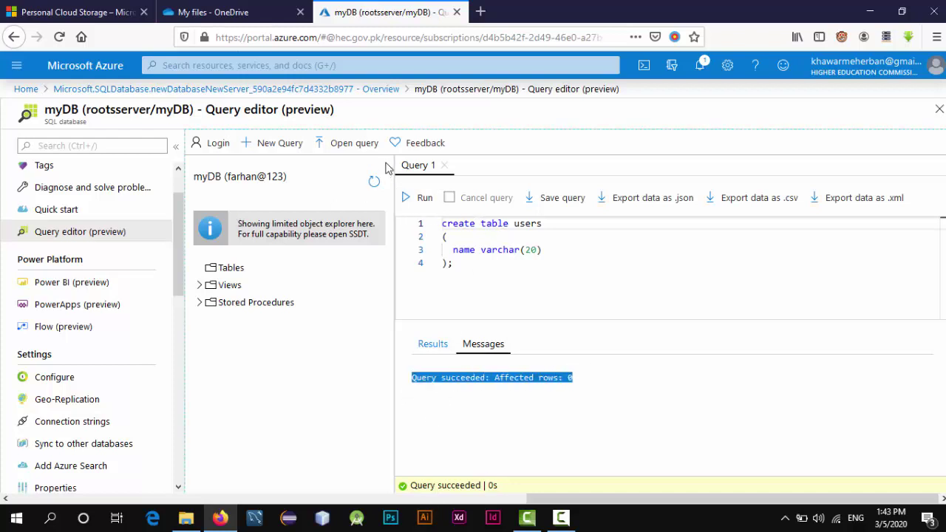
pyautogui.click(373, 183)
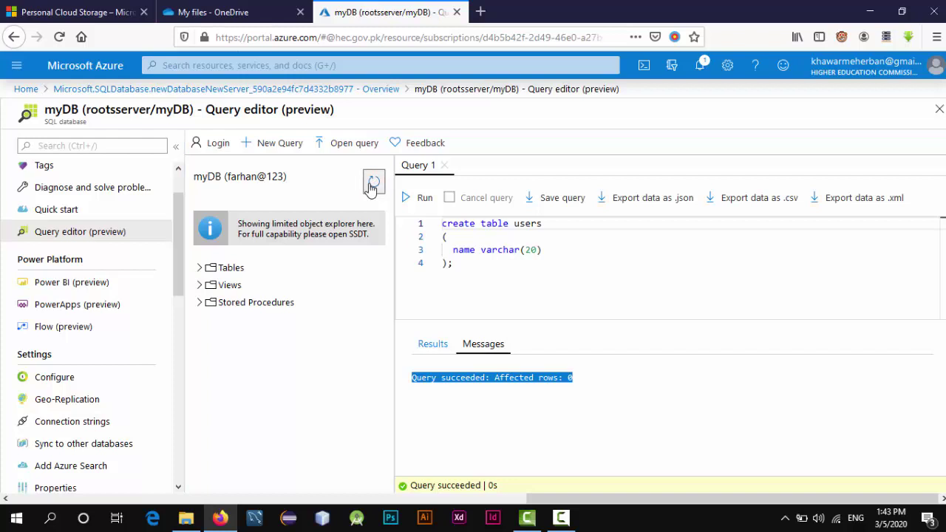
pyautogui.click(199, 269)
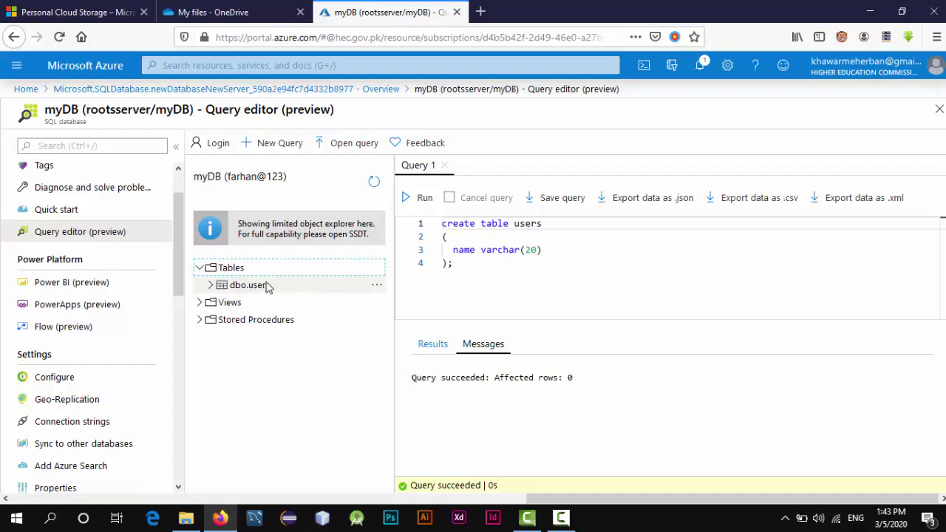
pyautogui.click(211, 285)
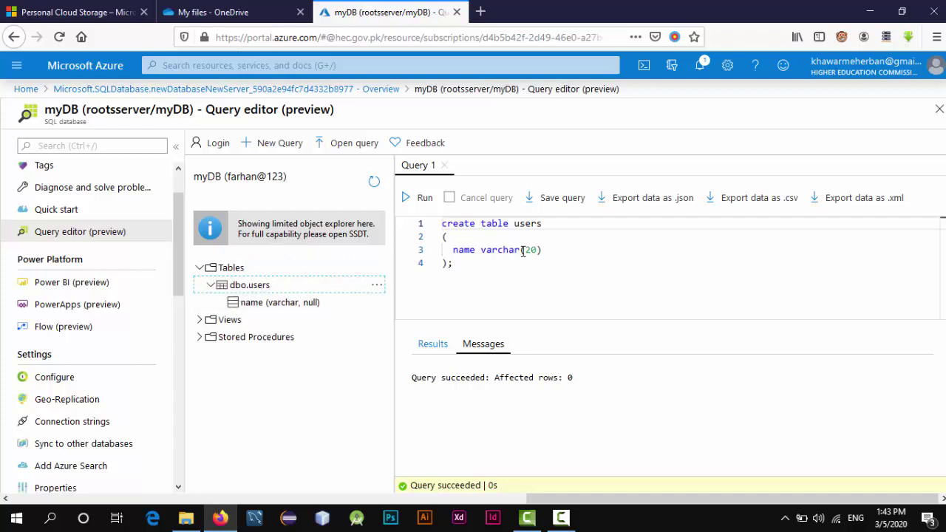
pyautogui.click(456, 264)
pyautogui.moveTo(453, 264); pyautogui.dragTo(432, 230)
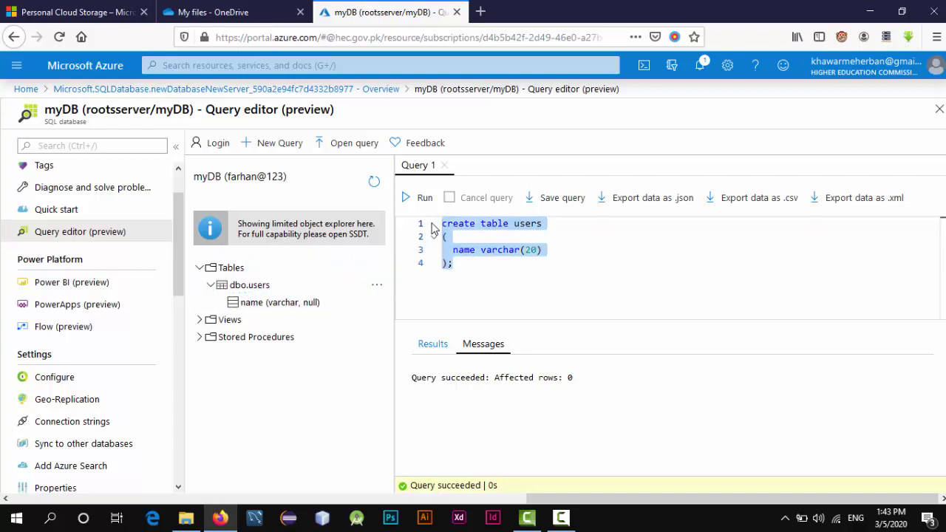
# Replace the query with insert into users(name) values for the first name and run it.
pyautogui.press('BackSpace')
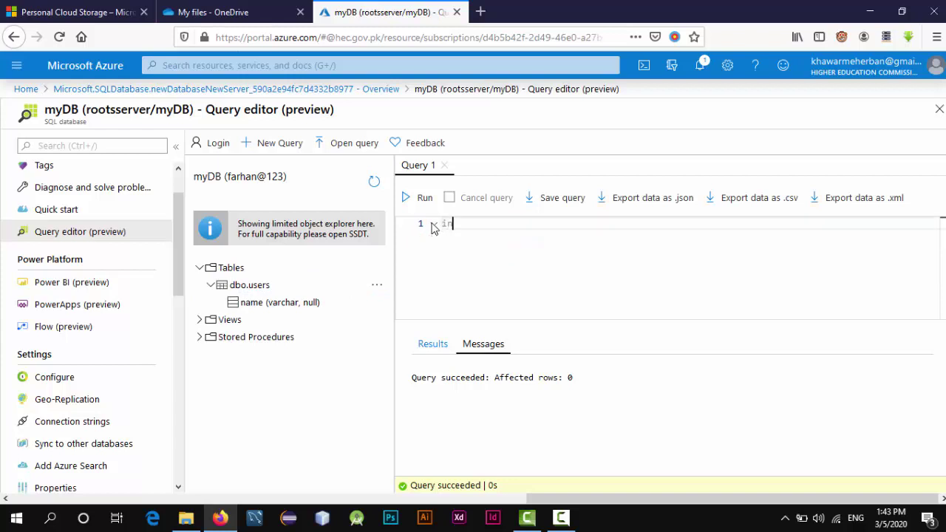
pyautogui.write('inasert')
pyautogui.press('BackSpace')
pyautogui.press('BackSpace')
pyautogui.write('ert into users')
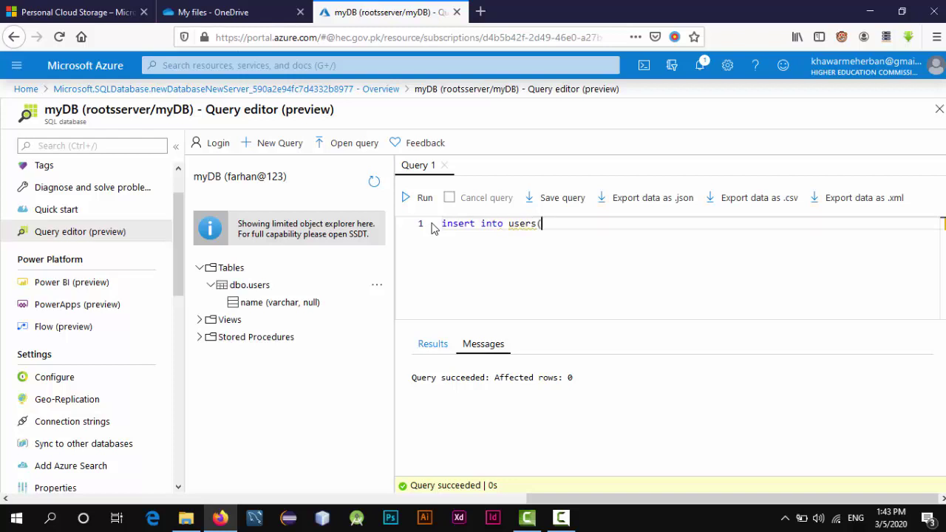
pyautogui.write("(name) values ('Farhan');")
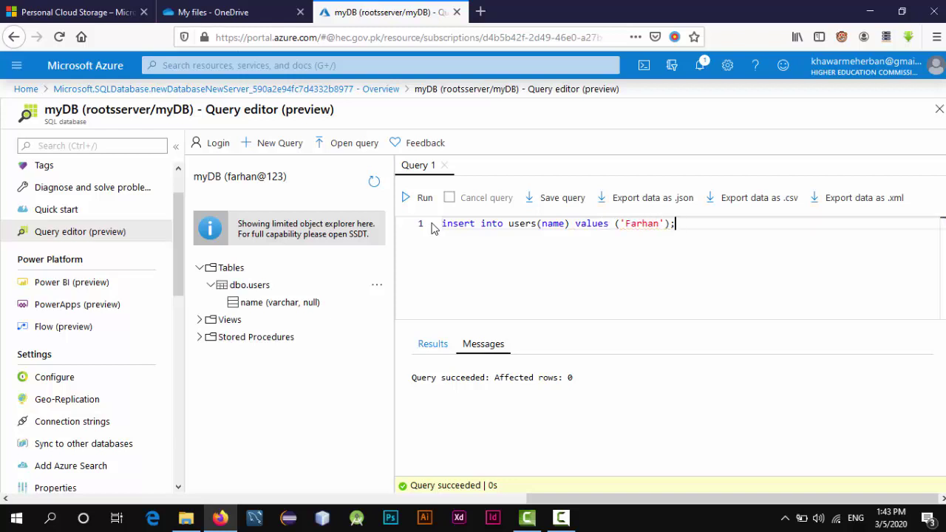
pyautogui.click(413, 201)
# Swap in the second and third names, running the insert after each.
pyautogui.moveTo(660, 223); pyautogui.dragTo(627, 226)
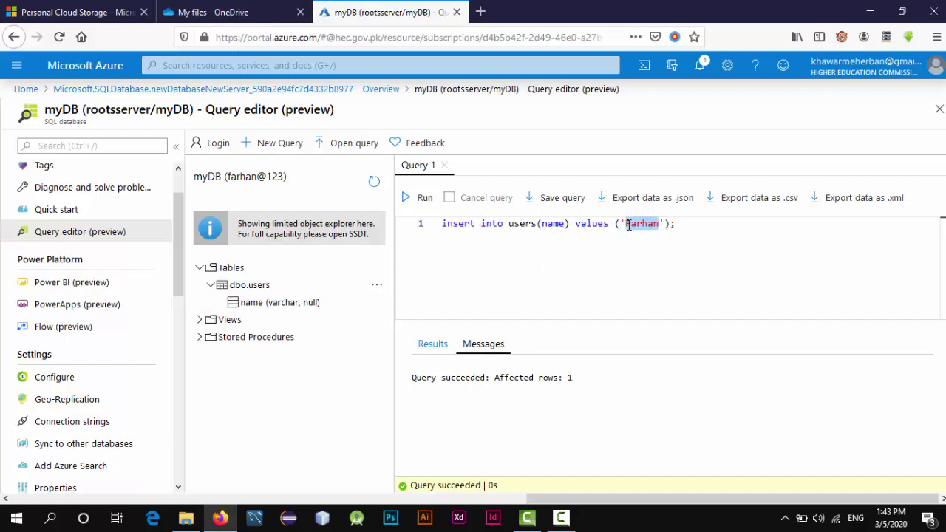
pyautogui.write('Karama')
pyautogui.write('y')
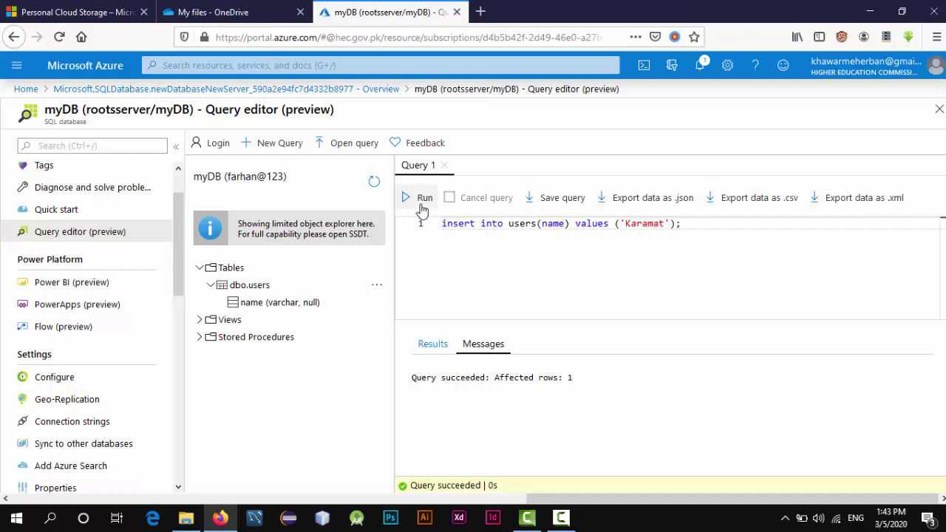
pyautogui.click(414, 197)
pyautogui.click(648, 223)
pyautogui.doubleClick(648, 223)
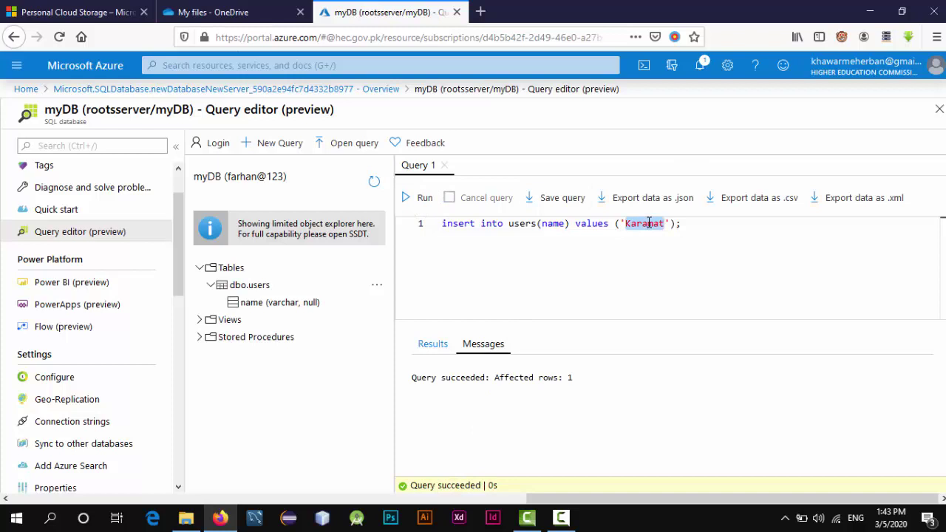
pyautogui.write('Kashif')
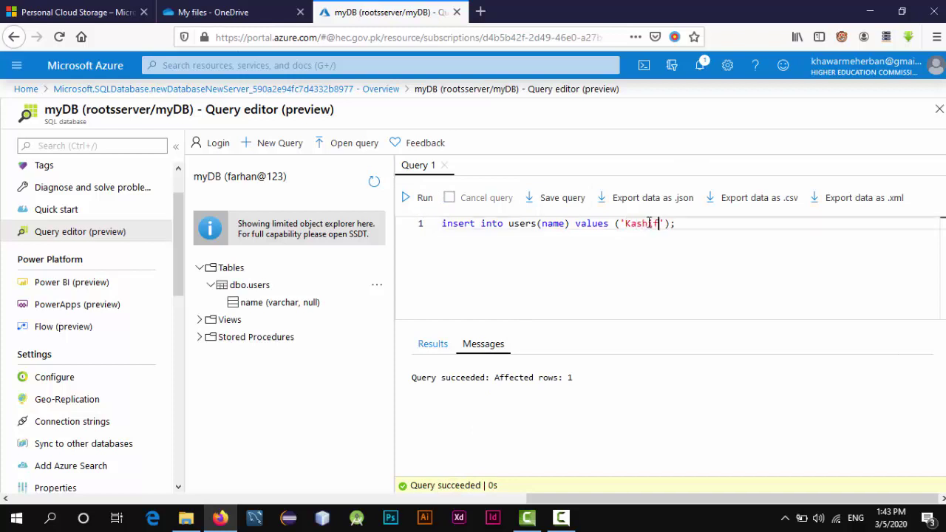
pyautogui.click(417, 197)
pyautogui.moveTo(675, 223); pyautogui.dragTo(498, 239)
pyautogui.click(441, 233)
# Run select * from users; and check the three names in the results.
pyautogui.hotkey('ctrl', 'a')
pyautogui.write('se')
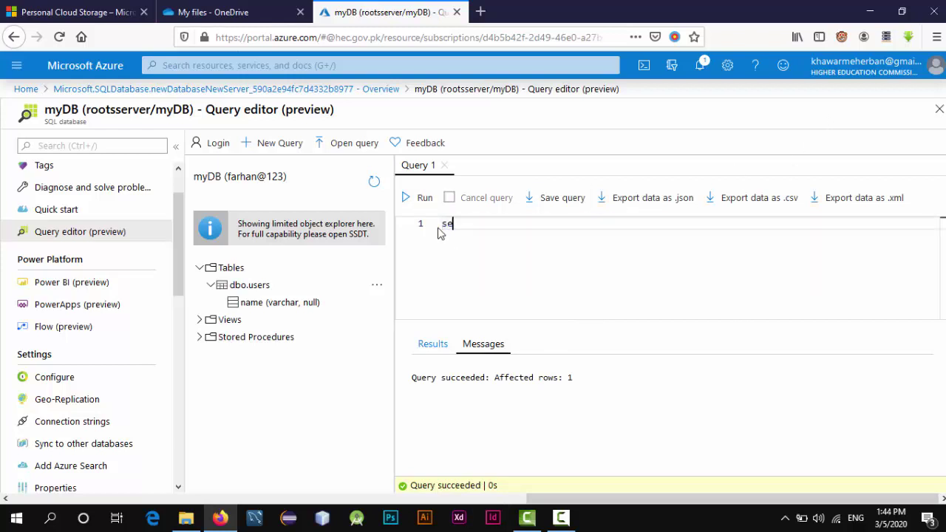
pyautogui.write('lect * from users;')
pyautogui.click(408, 197)
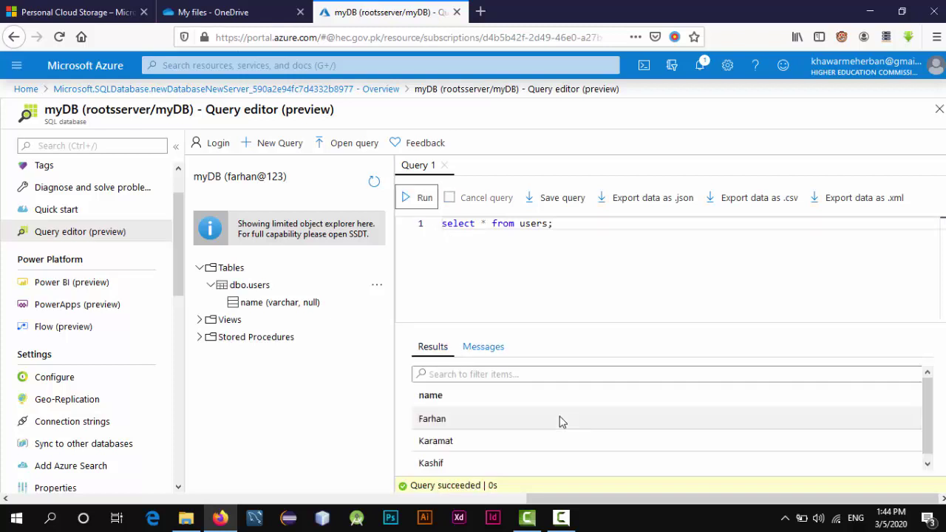
pyautogui.moveTo(421, 420); pyautogui.dragTo(461, 465)
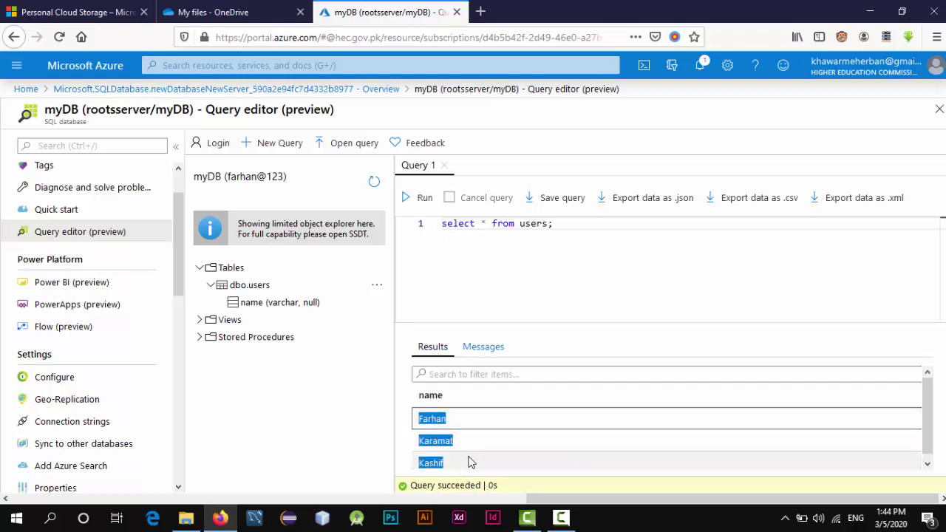